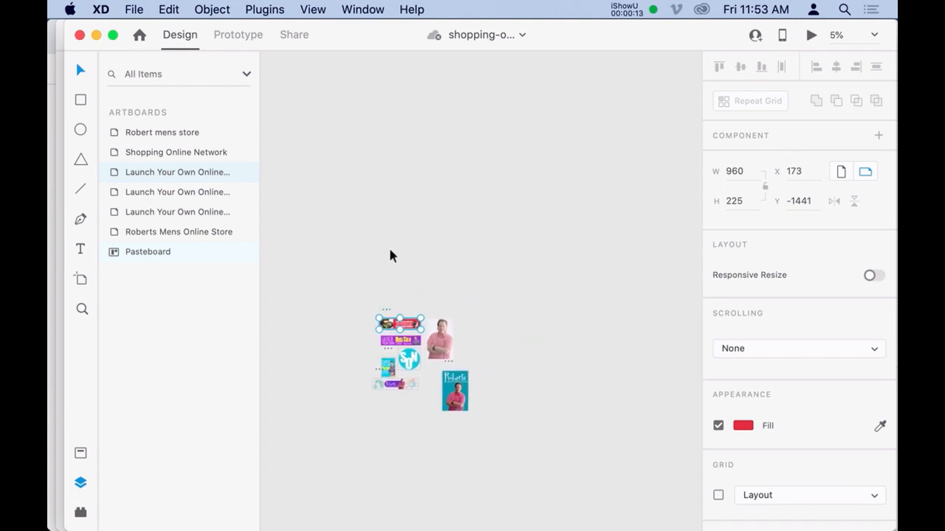
# - Close the home screen window to return to the shopping-online-store document and deselect the selected artboard
pyautogui.press('super+w')
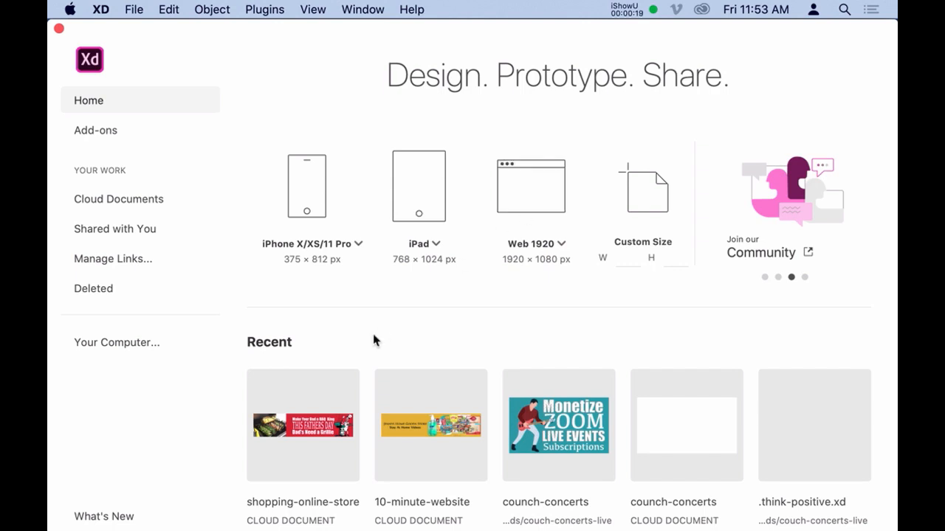
pyautogui.click(59, 29)
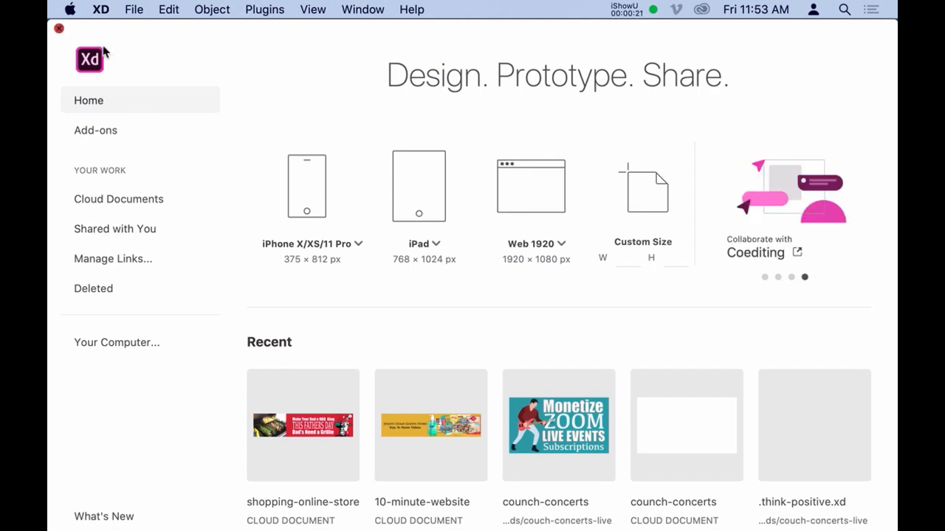
pyautogui.click(422, 276)
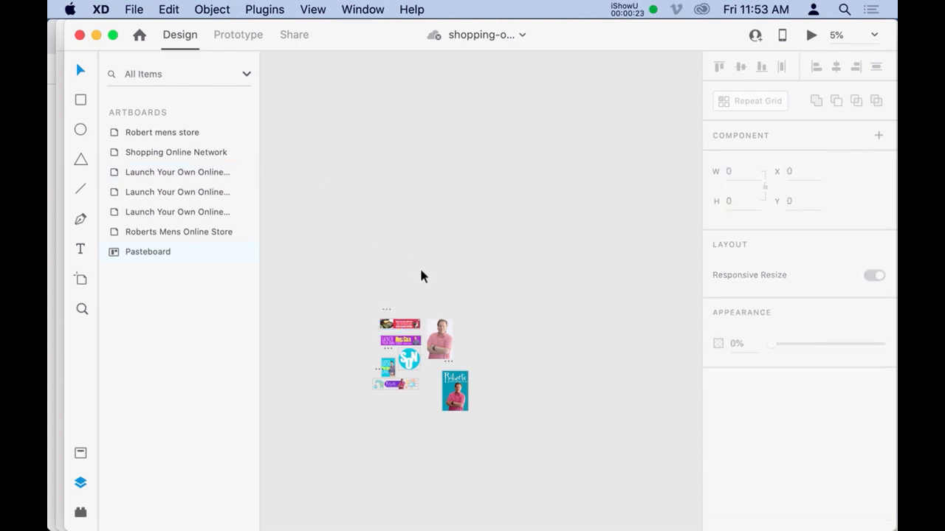
# - Draw a new artboard about 1289 by 354 in the empty space above the portrait photo
pyautogui.press('super+equal')
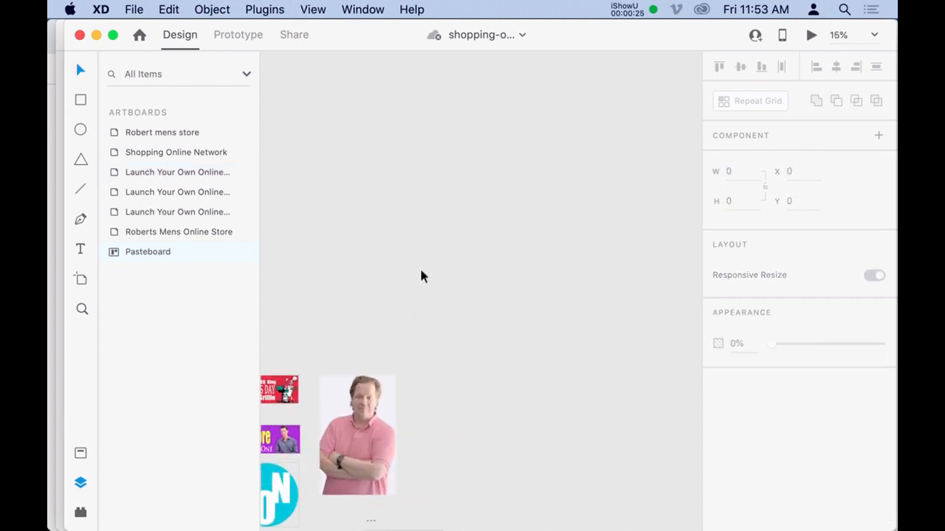
pyautogui.press('space')
pyautogui.moveTo(407, 268); pyautogui.dragTo(523, 121)
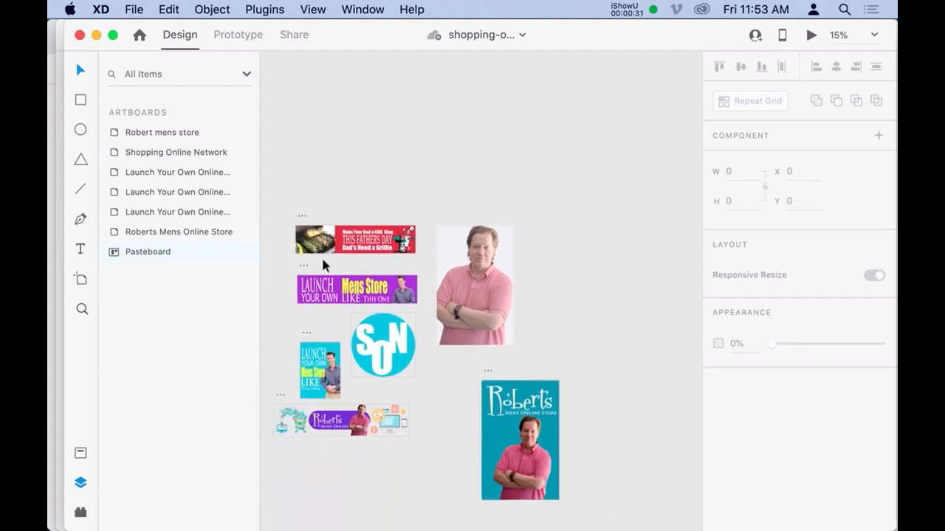
pyautogui.click(82, 282)
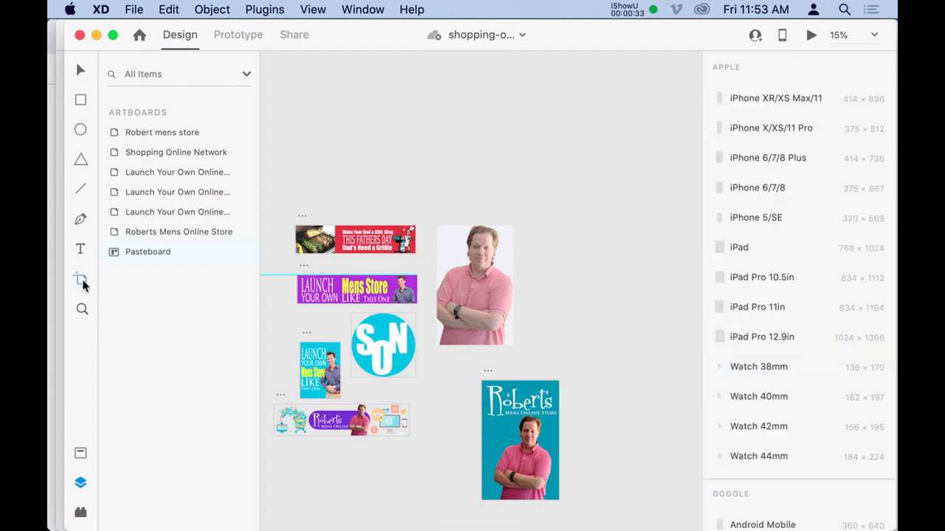
pyautogui.moveTo(424, 148); pyautogui.dragTo(585, 194)
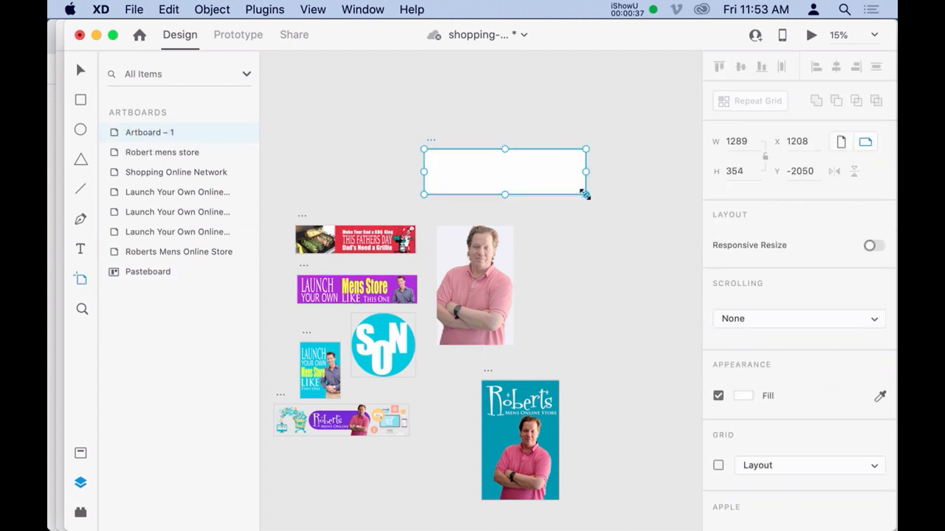
# - Try resizing the new artboard to 1280 by 720 in place above the portrait photo, and undo the height change
pyautogui.click(736, 143)
pyautogui.write('1280')
pyautogui.press('Tab')
pyautogui.write('720')
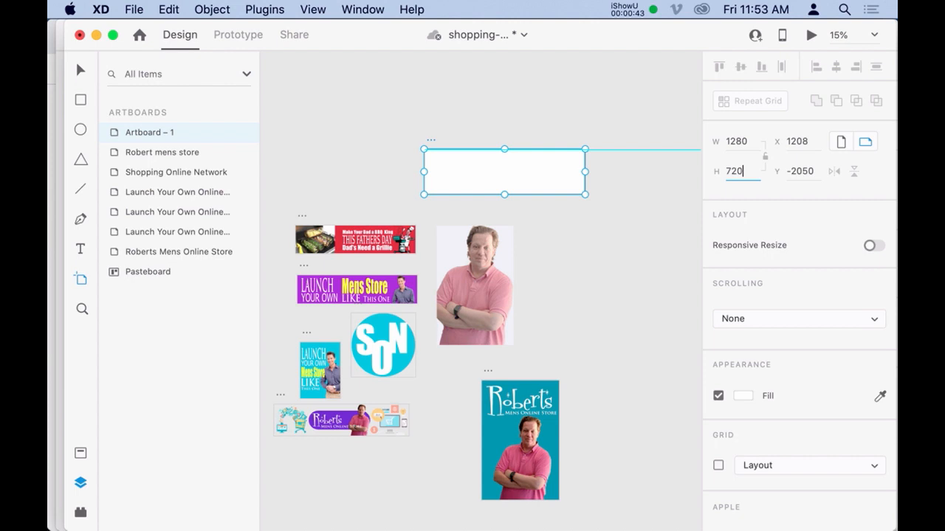
pyautogui.press('Return')
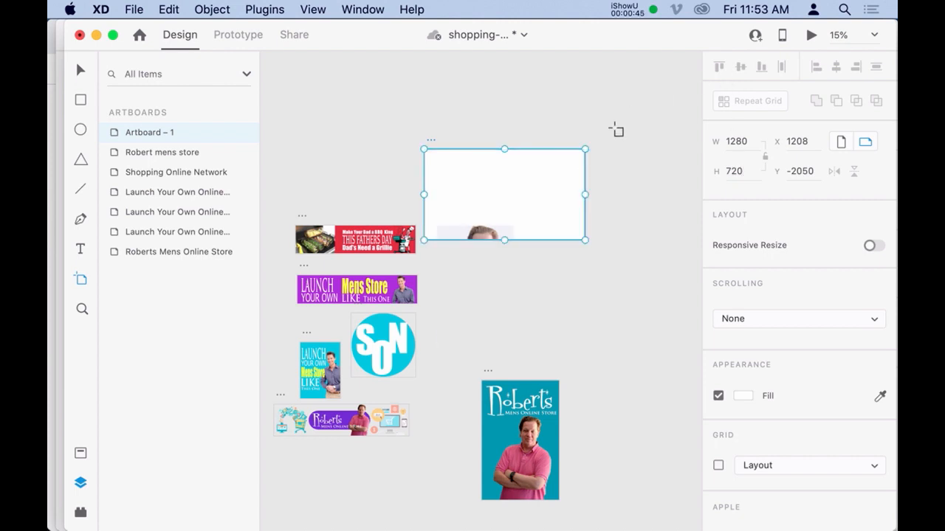
pyautogui.press('v')
pyautogui.click(563, 130)
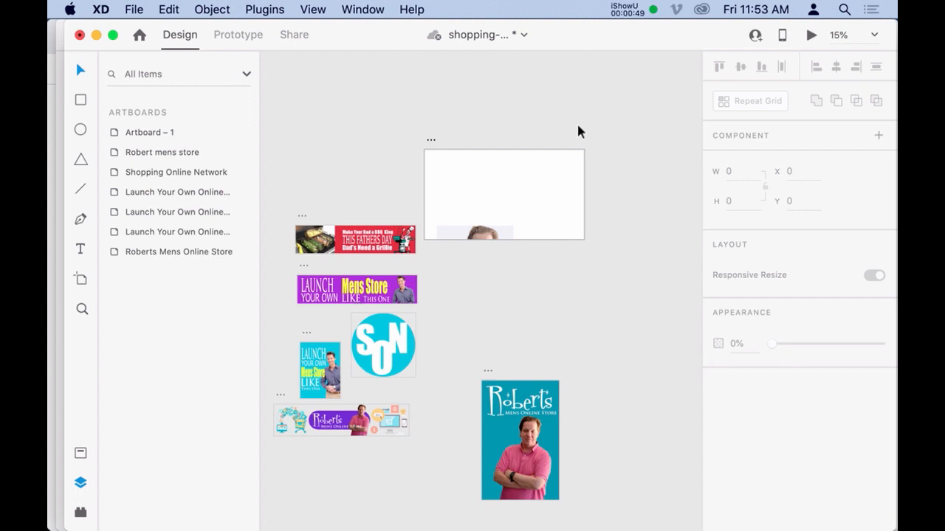
pyautogui.press('super+z')
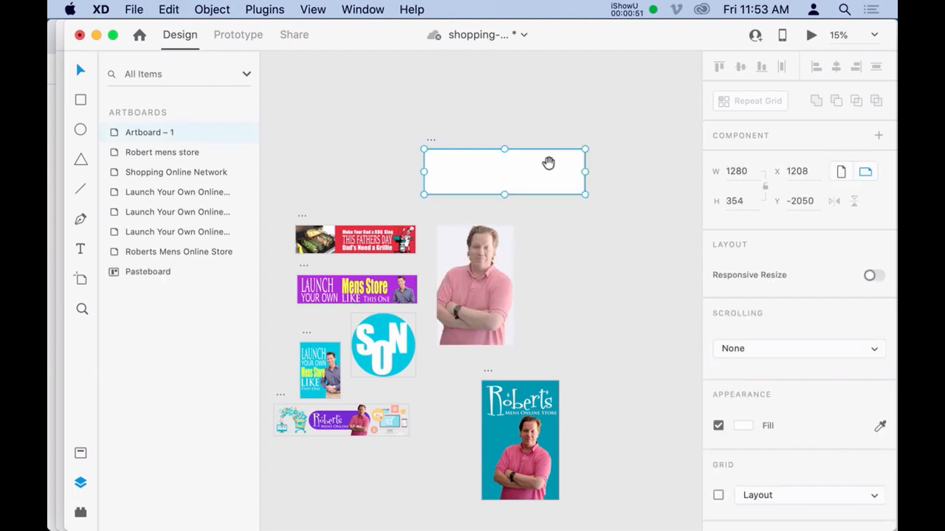
# - Move the new artboard to the empty space beside the portrait photo and set its size to 1280 by 720
pyautogui.moveTo(550, 165); pyautogui.dragTo(607, 248)
pyautogui.click(729, 170)
pyautogui.write('1280')
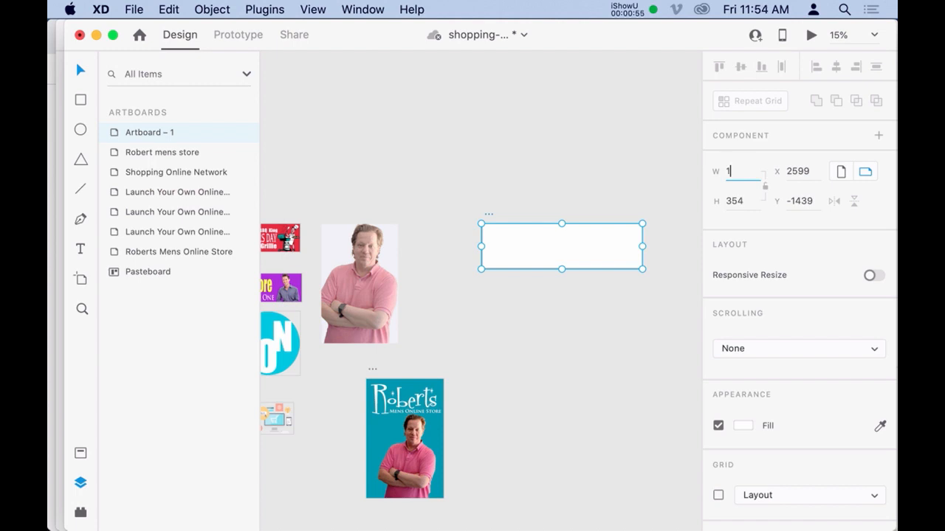
pyautogui.press('Tab')
pyautogui.write('720')
pyautogui.press('Return')
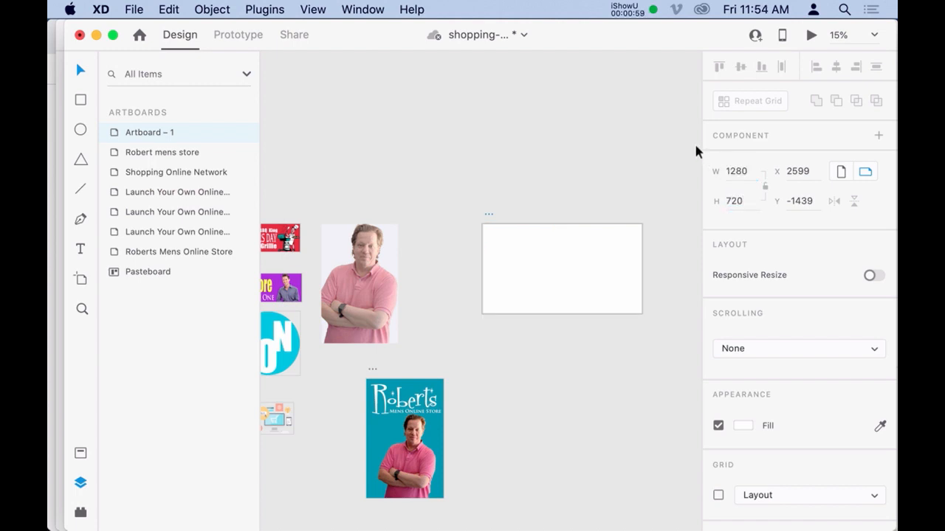
# - Rename the new artboard to "How To Use Adobe XD"
pyautogui.click(509, 220)
pyautogui.doubleClick(489, 215)
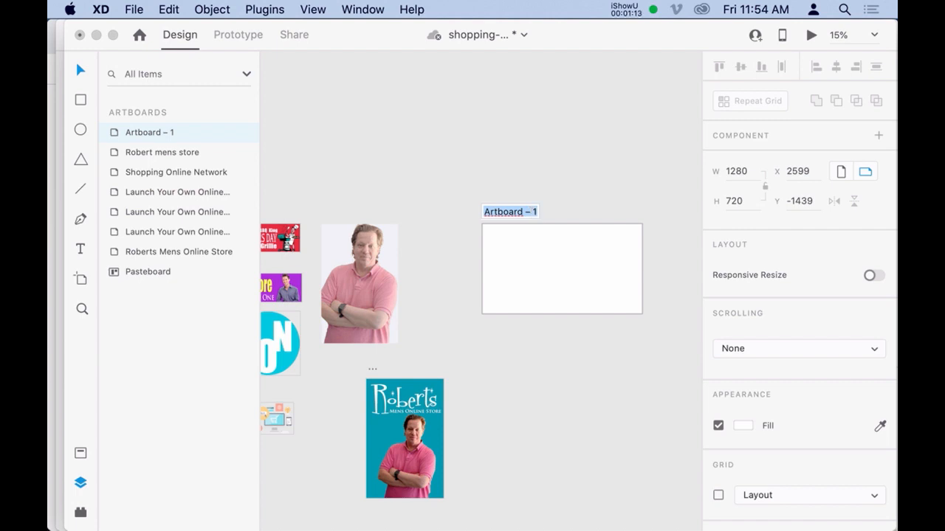
pyautogui.write('How To Use')
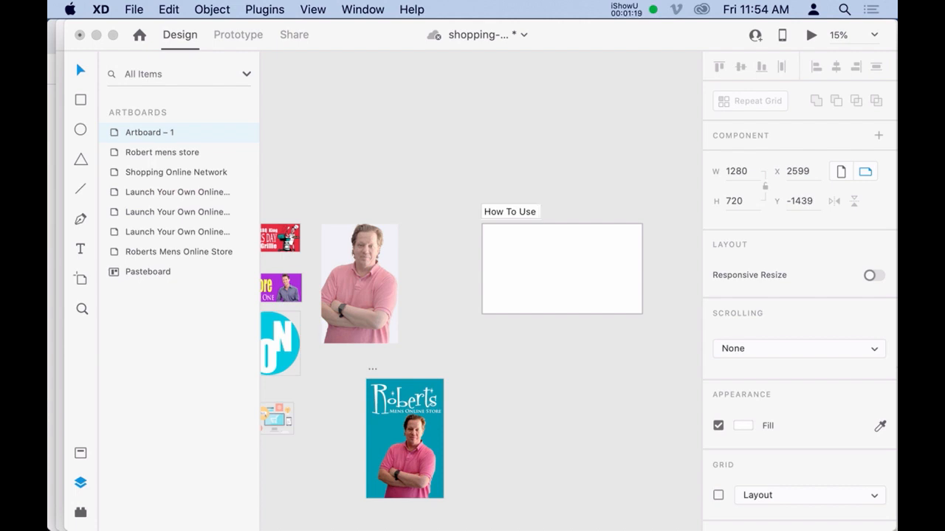
pyautogui.write('Adobe XD')
pyautogui.press('Return')
# - Check the export settings for the How To Use Adobe XD artboard and cancel the export
pyautogui.click(551, 264)
pyautogui.press('super+e')
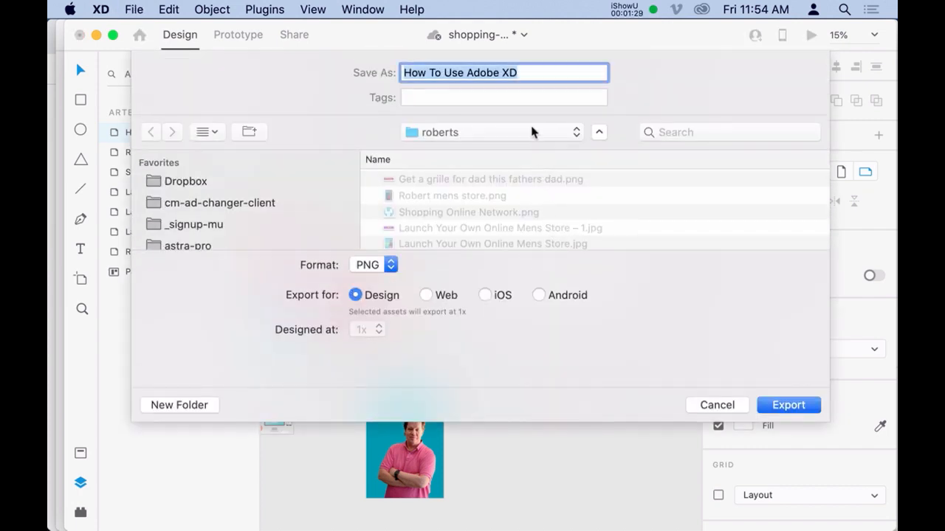
pyautogui.click(715, 407)
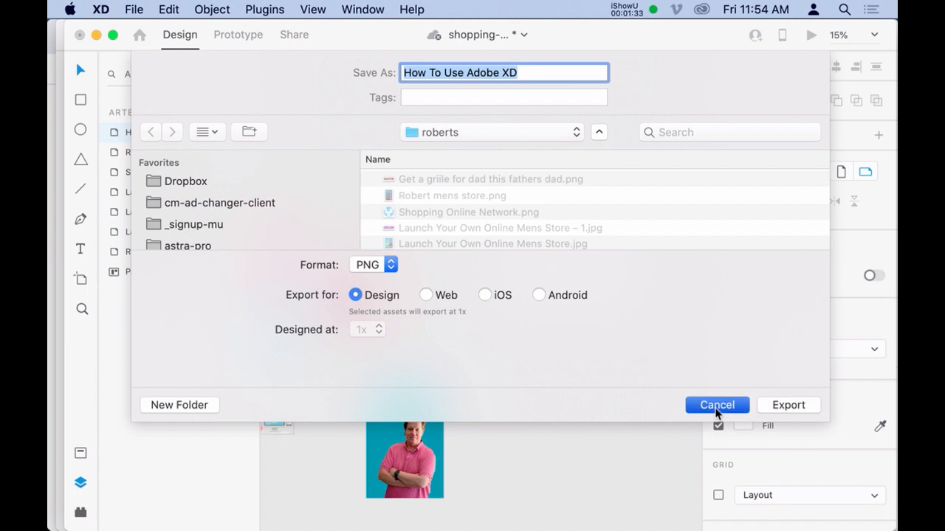
pyautogui.click(647, 387)
# - Fill the How To Use Adobe XD artboard with the solid colour #BF5858
pyautogui.click(596, 304)
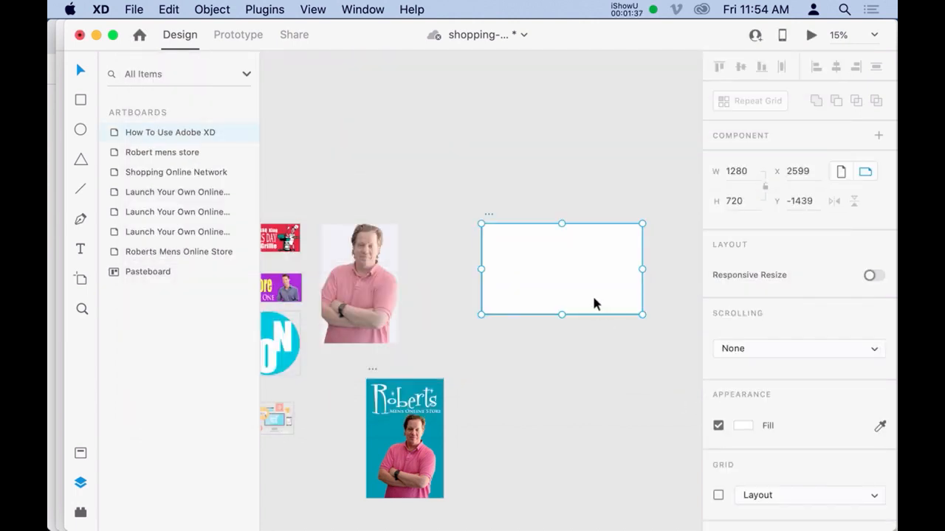
pyautogui.click(744, 427)
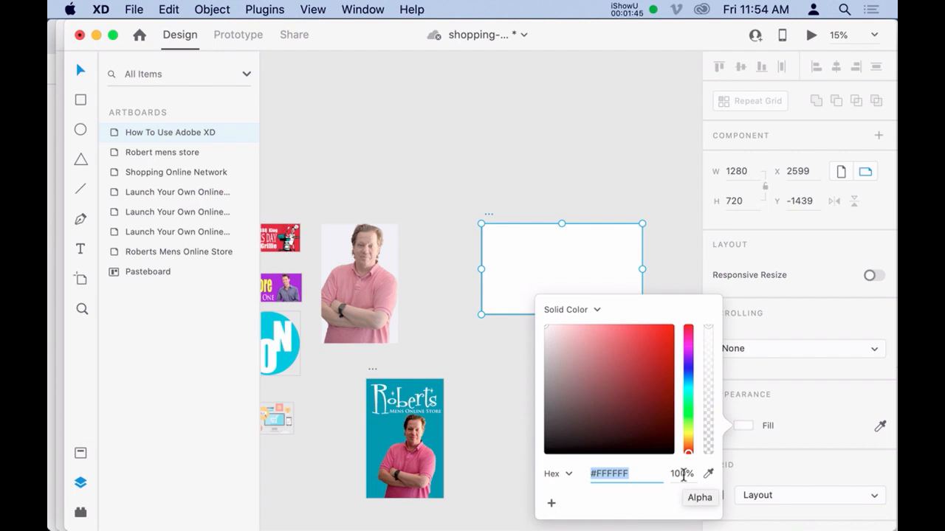
pyautogui.click(650, 422)
pyautogui.click(614, 358)
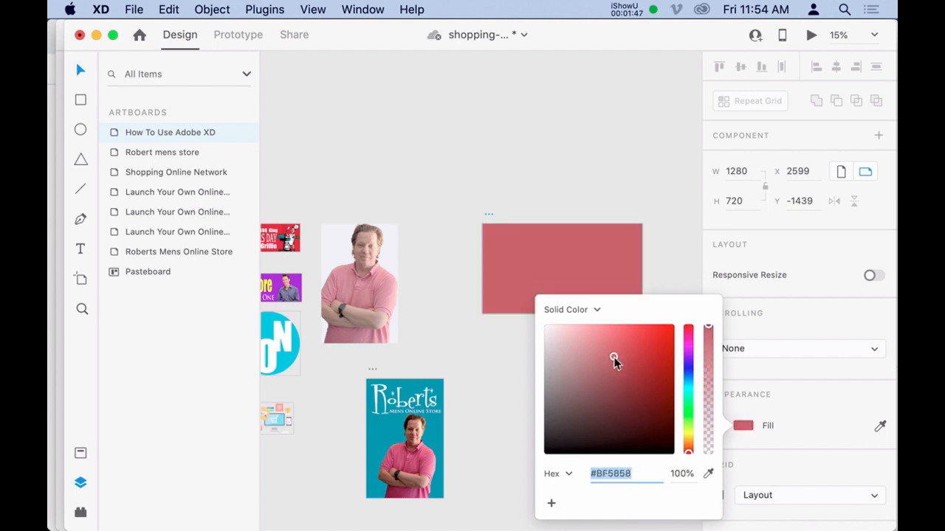
pyautogui.click(515, 376)
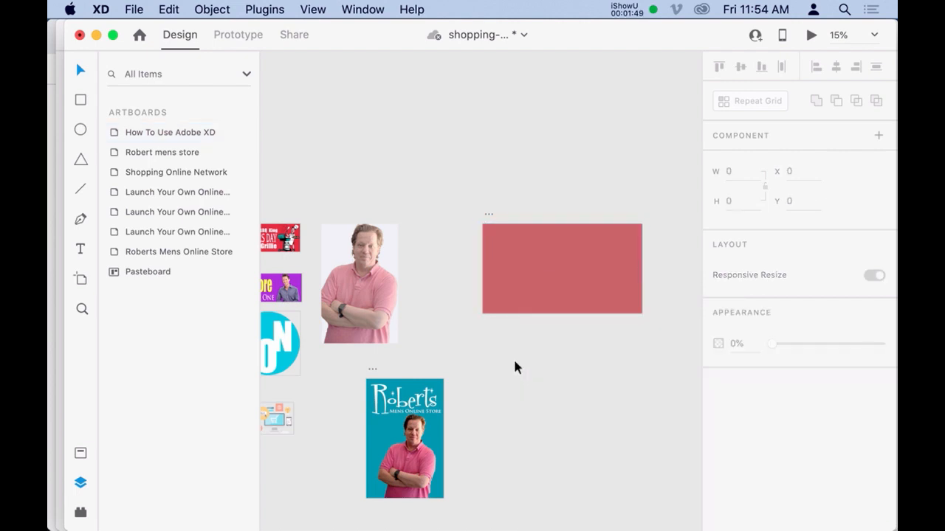
# - Refill the artboard with the pink sampled from the shirt on the Roberts poster
pyautogui.click(534, 298)
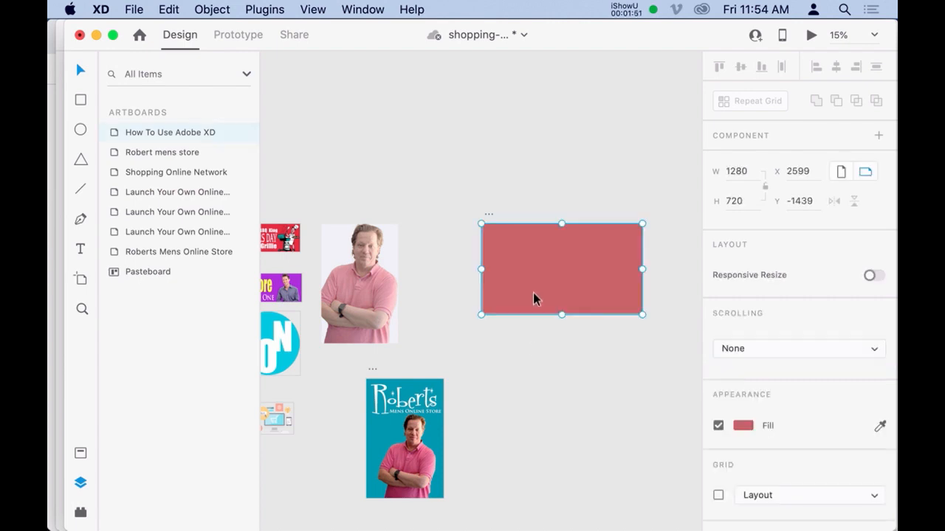
pyautogui.click(534, 293)
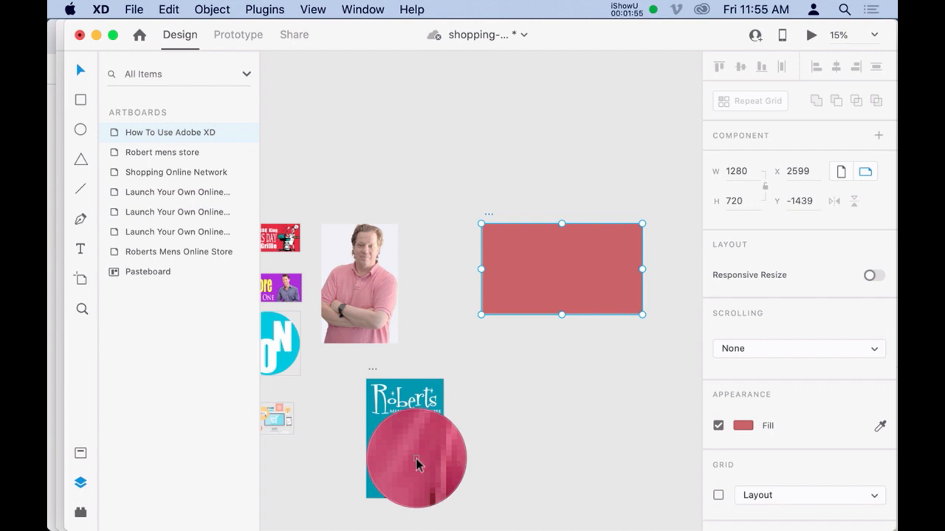
pyautogui.click(544, 375)
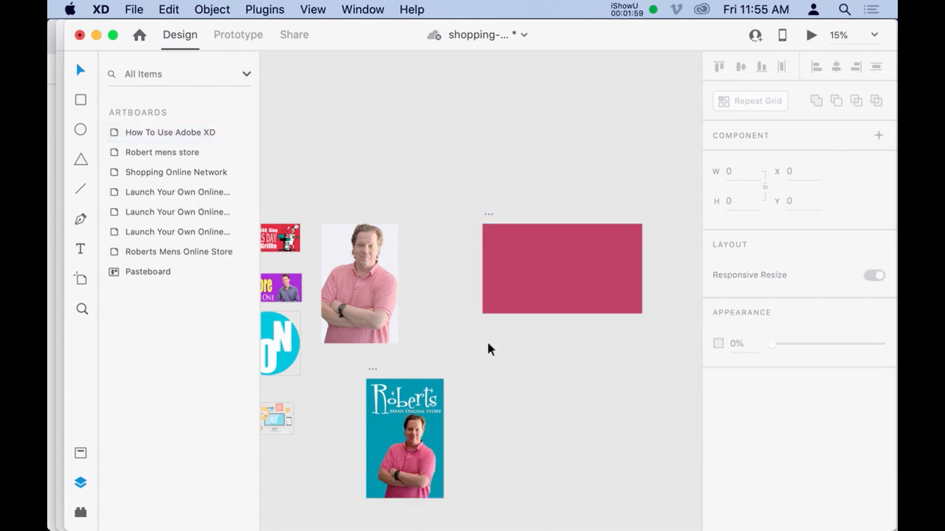
# - Copy the Roberts lettering from the poster onto the pink How To Use Adobe XD artboard
pyautogui.click(426, 396)
pyautogui.click(465, 410)
pyautogui.click(423, 395)
pyautogui.moveTo(428, 394); pyautogui.dragTo(556, 257)
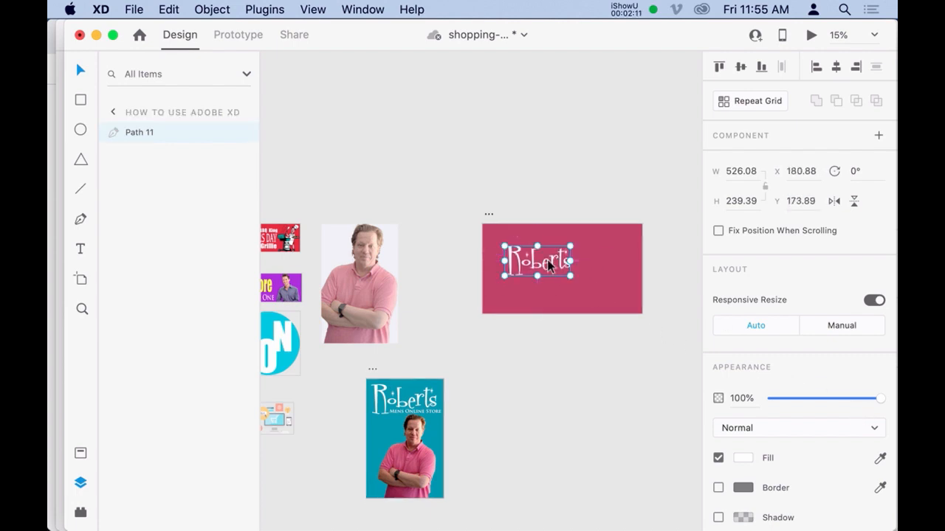
# - Delete the Roberts lettering from the pink artboard
pyautogui.press('super+plus')
pyautogui.press('super+plus')
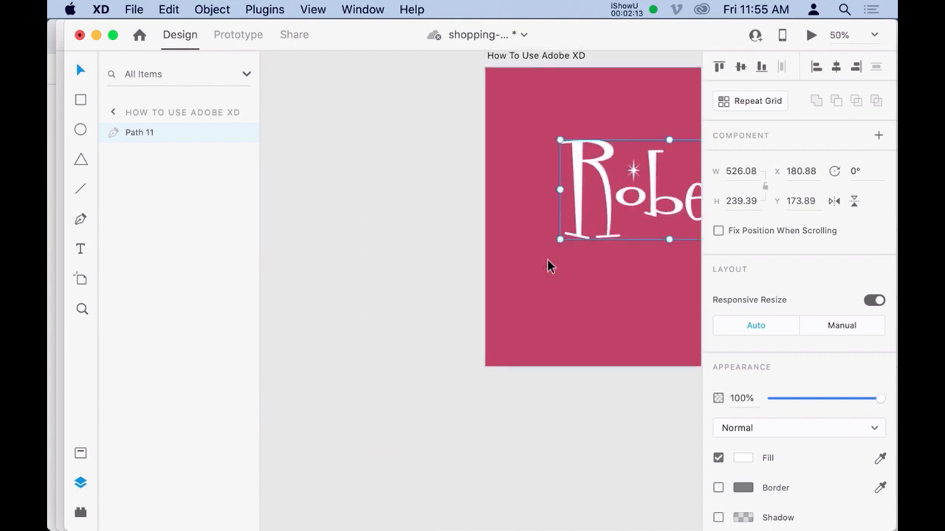
pyautogui.moveTo(561, 255); pyautogui.dragTo(344, 267)
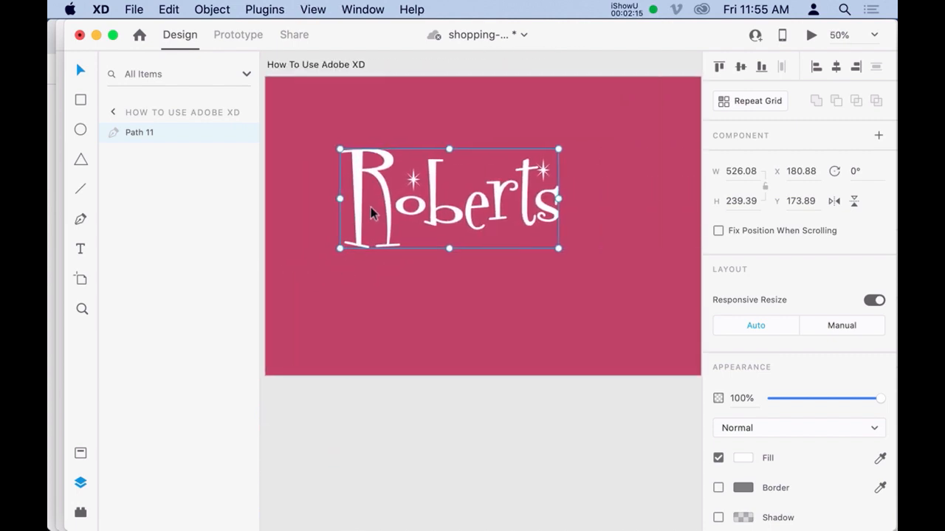
pyautogui.click(371, 207)
pyautogui.click(386, 205)
pyautogui.click(468, 442)
pyautogui.click(449, 206)
pyautogui.press('Delete')
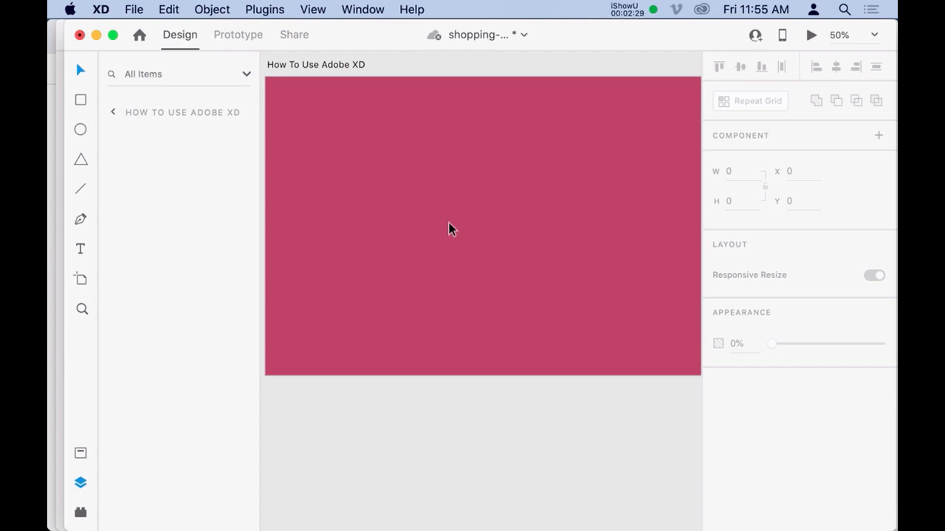
# - Add the text "My New Title" near the middle of the pink artboard
pyautogui.press('t')
pyautogui.click(435, 215)
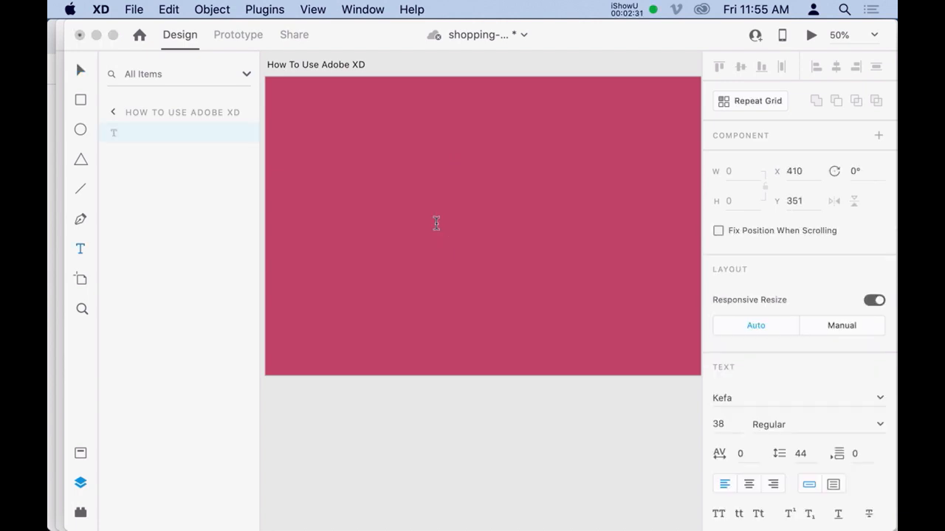
pyautogui.write('My New T')
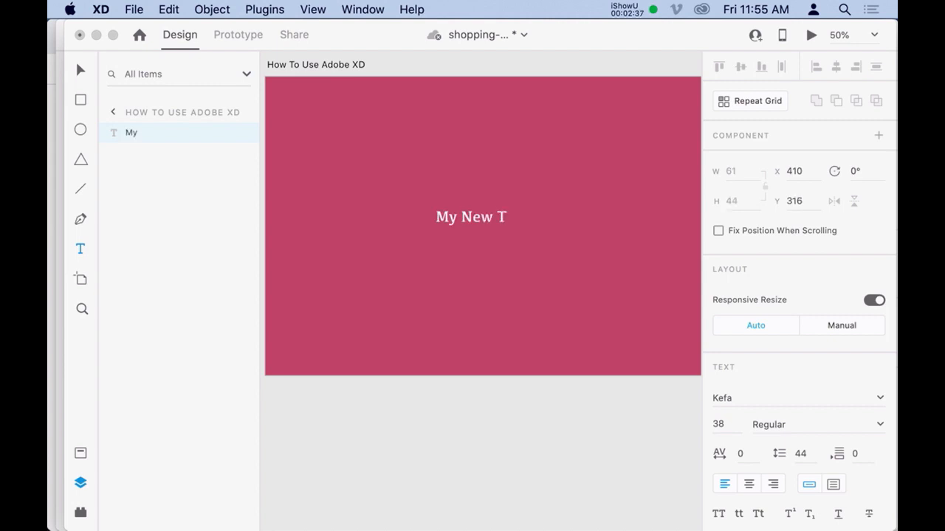
pyautogui.write('itle')
pyautogui.press('Return')
# - Select the whole title text and adjust its font size up and down in small increments, ending at 48
pyautogui.press('super+a')
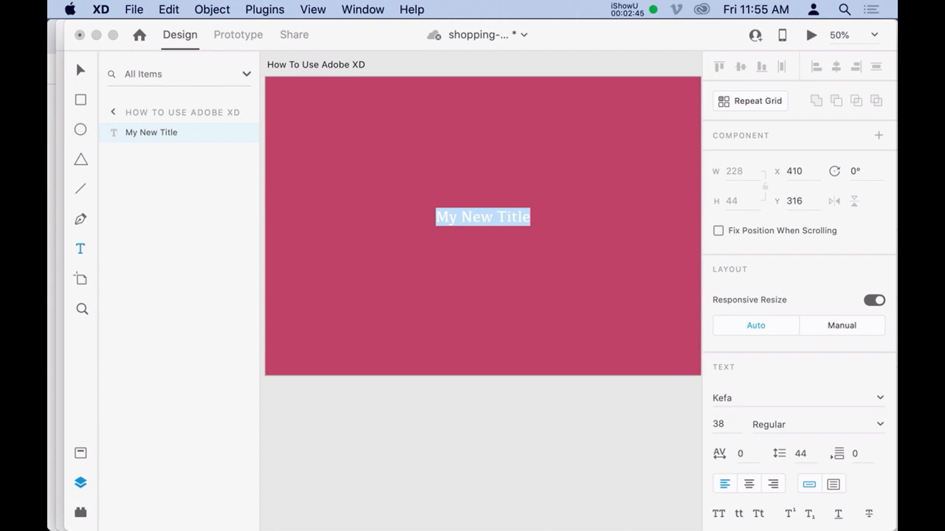
pyautogui.press('super+shift+period')
pyautogui.press('super+shift+period')
pyautogui.press('super+shift+period')
pyautogui.press('super+shift+period')
pyautogui.press('super+shift+period')
pyautogui.press('super+shift+period')
pyautogui.press('super+shift+period')
pyautogui.press('super+shift+period')
pyautogui.press('super+shift+period')
pyautogui.press('super+shift+period')
pyautogui.press('super+shift+period')
pyautogui.press('super+shift+comma')
pyautogui.press('super+shift+comma')
pyautogui.press('super+shift+comma')
pyautogui.press('super+shift+comma')
pyautogui.press('super+shift+comma')
pyautogui.press('super+shift+period')
pyautogui.press('super+shift+period')
pyautogui.press('super+shift+period')
pyautogui.press('super+shift+period')
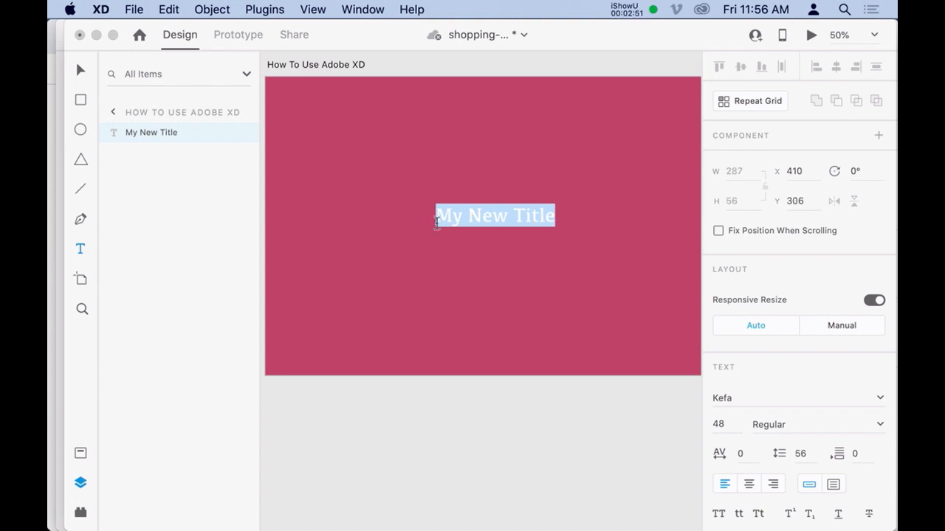
# - Set the title's font size to 58 and raise it in increments of ten to 108
pyautogui.click(718, 423)
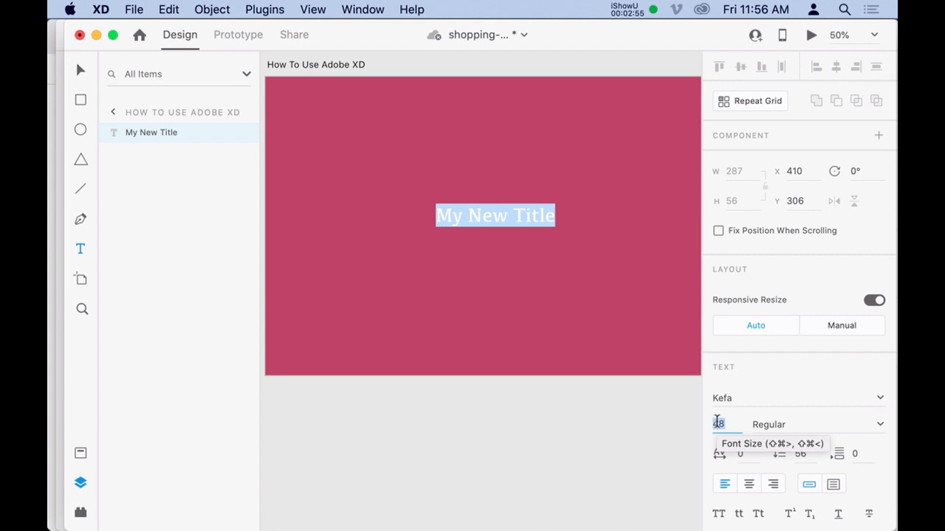
pyautogui.write('58')
pyautogui.press('Return')
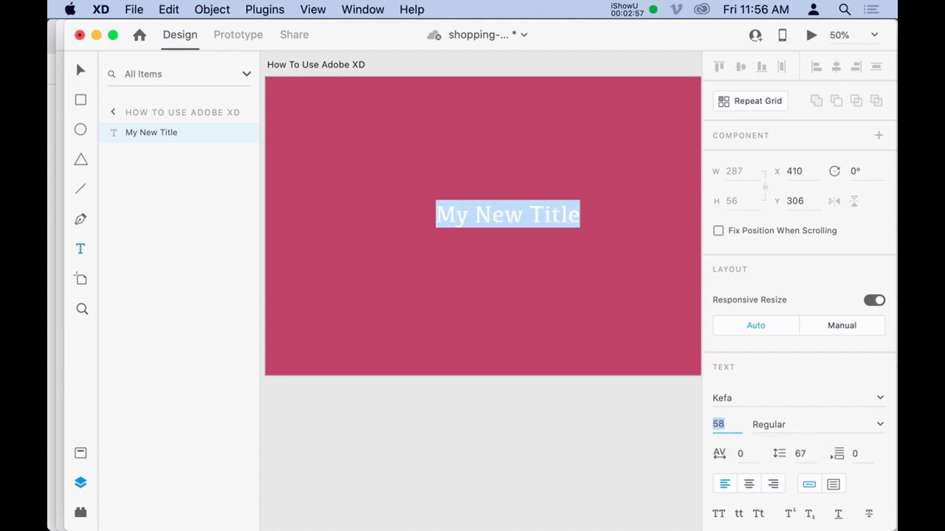
pyautogui.hotkey('shift', 'Up')
pyautogui.hotkey('shift', 'Up')
pyautogui.hotkey('shift', 'Up')
pyautogui.hotkey('shift', 'Up')
pyautogui.hotkey('shift', 'Up')
pyautogui.hotkey('shift', 'Up')
pyautogui.hotkey('shift', 'Up')
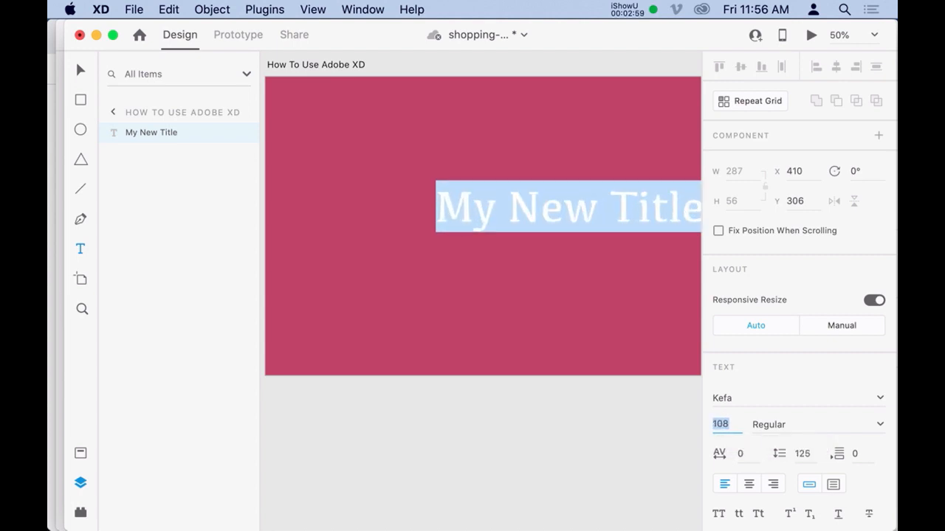
# - Increase the title's font size to 148 and move the title to the upper part of the pink artboard, at about X 108, Y 113
pyautogui.hotkey('shift', 'Up')
pyautogui.hotkey('shift', 'Up')
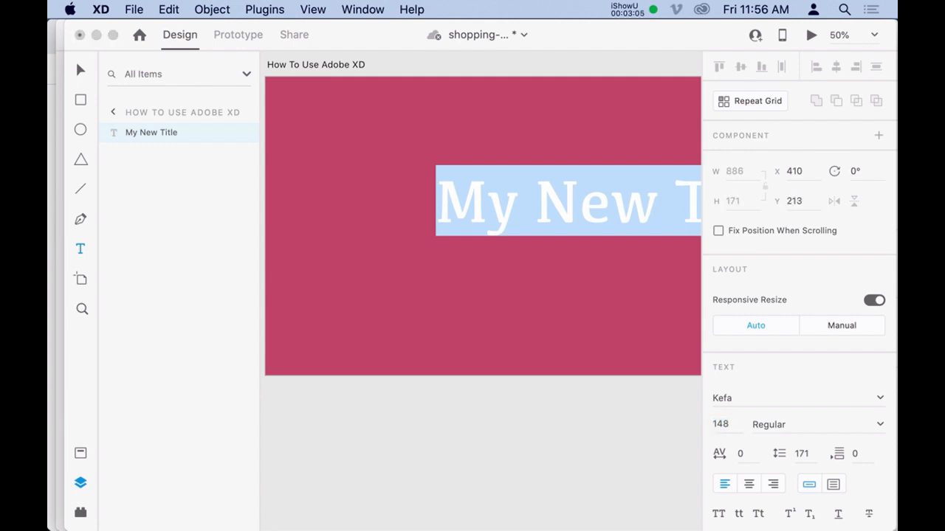
pyautogui.press('Escape')
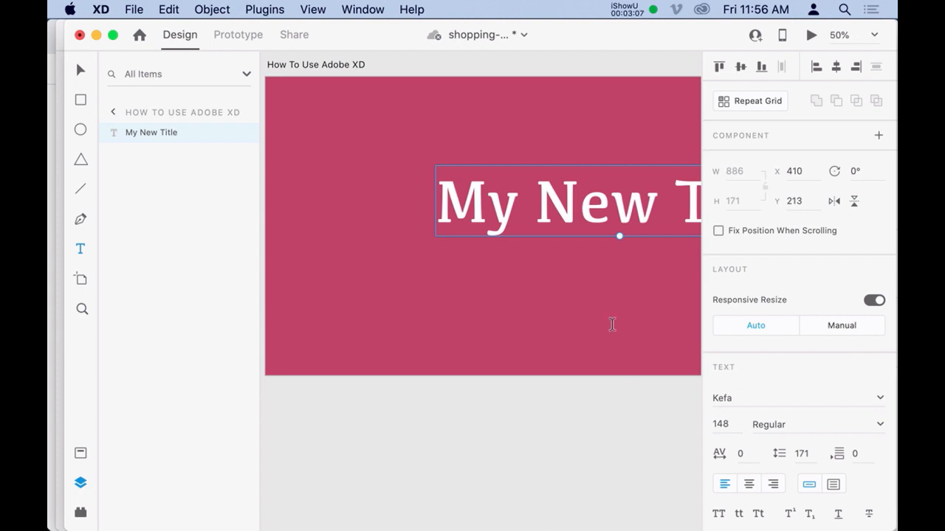
pyautogui.press('v')
pyautogui.moveTo(548, 214); pyautogui.dragTo(427, 168)
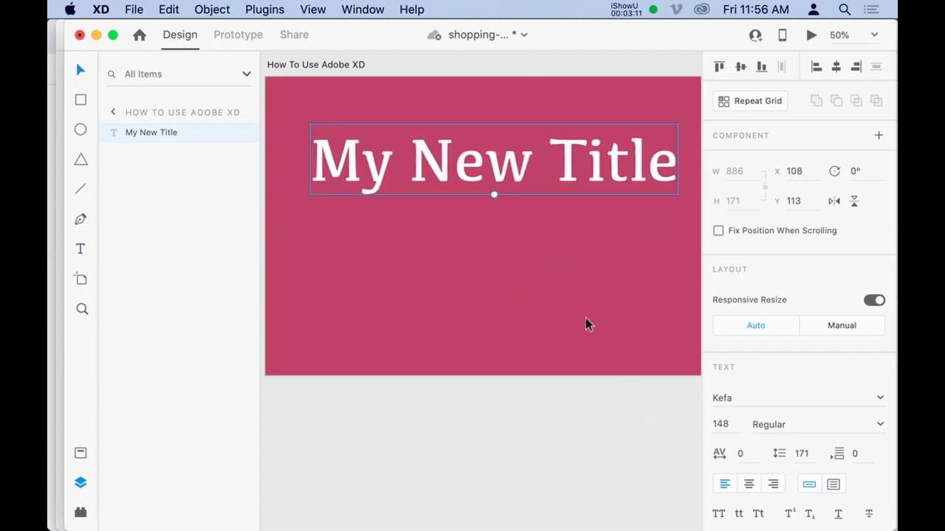
# - Duplicate the title directly below the original, convert the copy to a path and stretch it to about 890 wide by 316 high
pyautogui.scroll(-1, 732, 434)
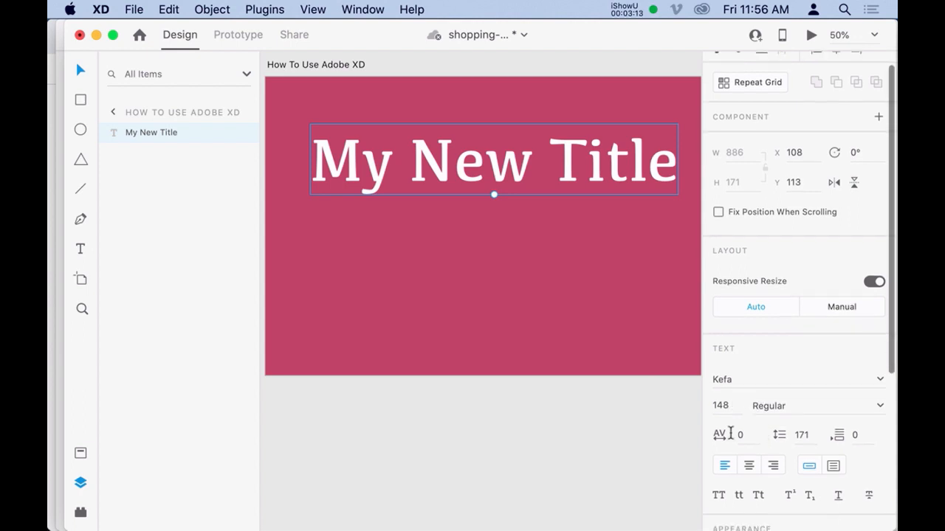
pyautogui.moveTo(443, 159); pyautogui.dragTo(444, 223)
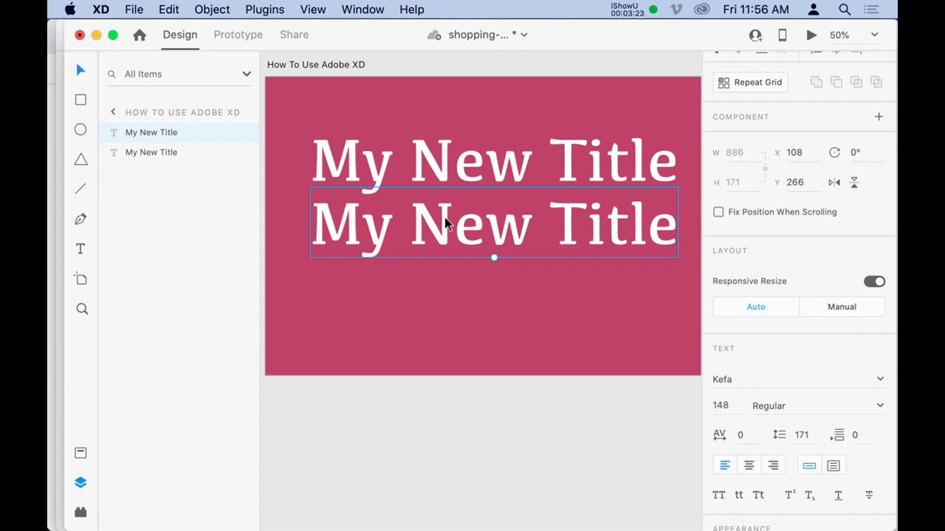
pyautogui.press('super+8')
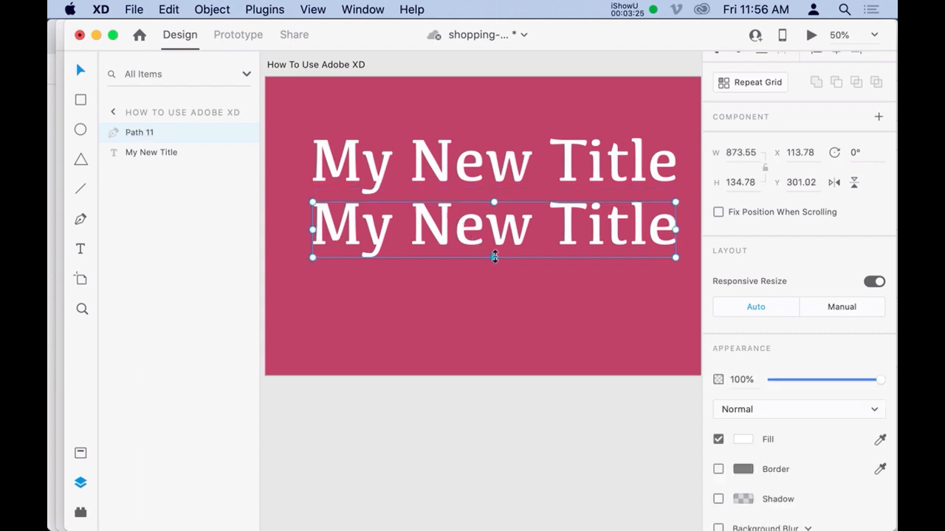
pyautogui.moveTo(495, 258); pyautogui.dragTo(496, 333)
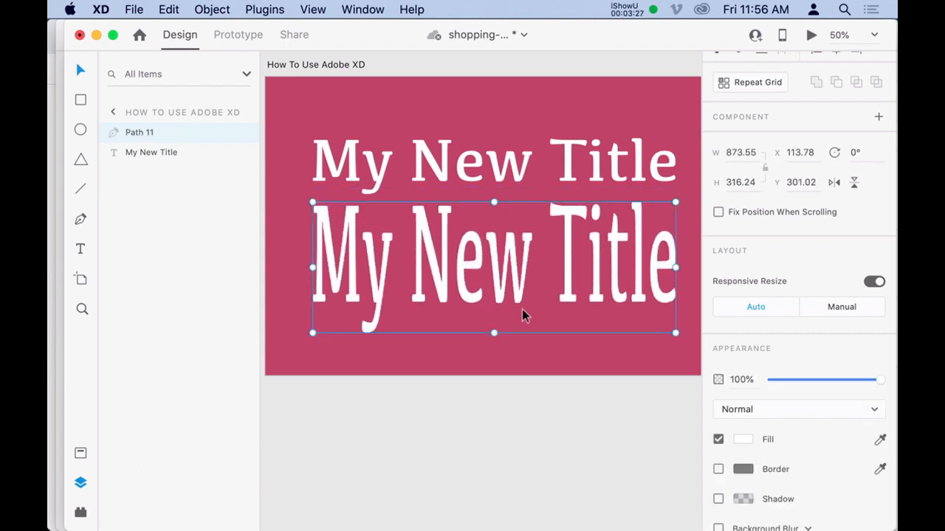
pyautogui.moveTo(313, 267); pyautogui.dragTo(306, 266)
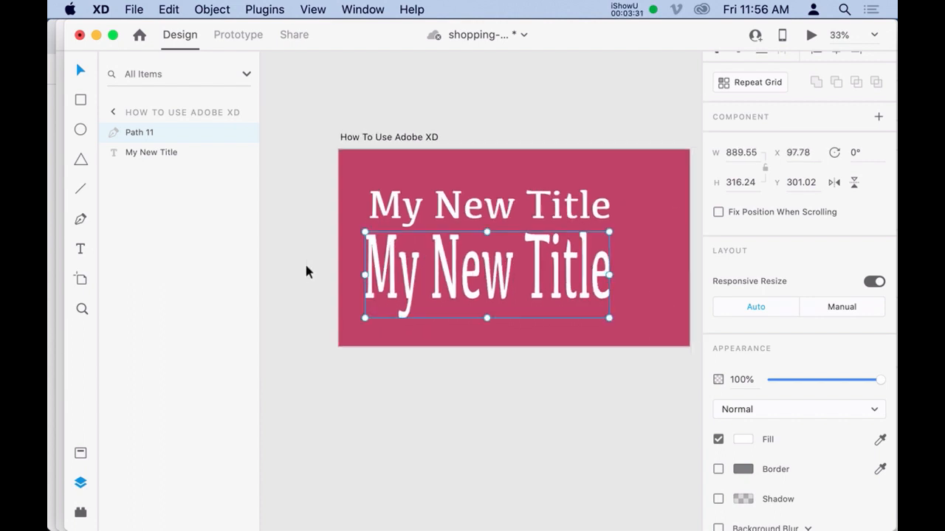
# - Save the document, then view the export settings for the How To Use Adobe XD artboard and close them without exporting
pyautogui.press('super+s')
pyautogui.click(409, 138)
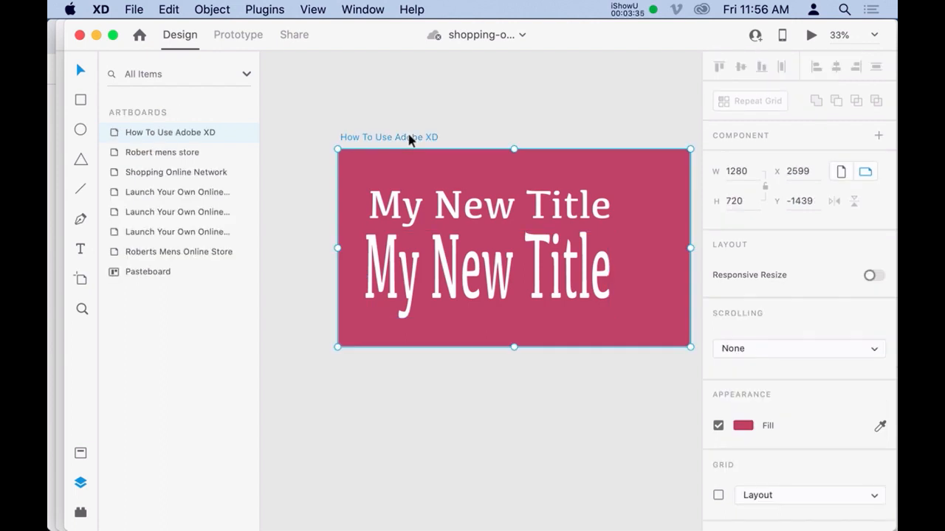
pyautogui.press('super+e')
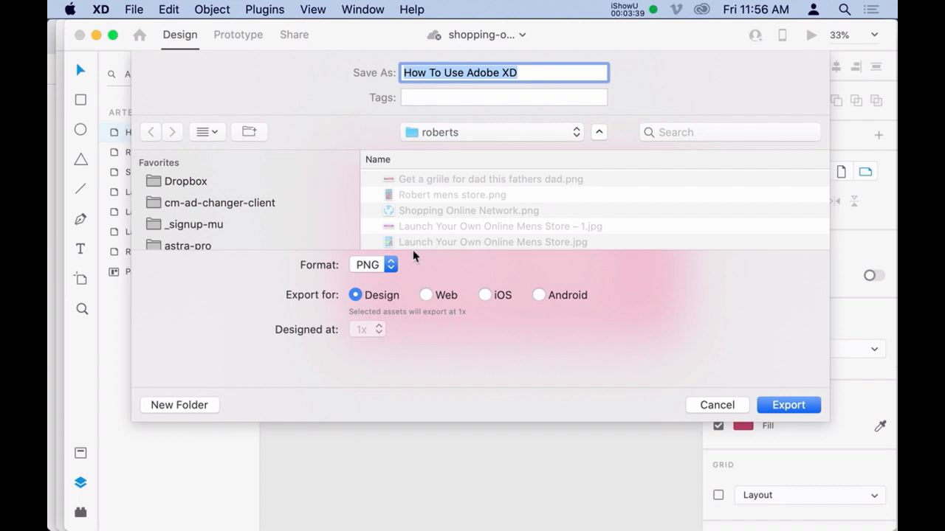
pyautogui.click(731, 405)
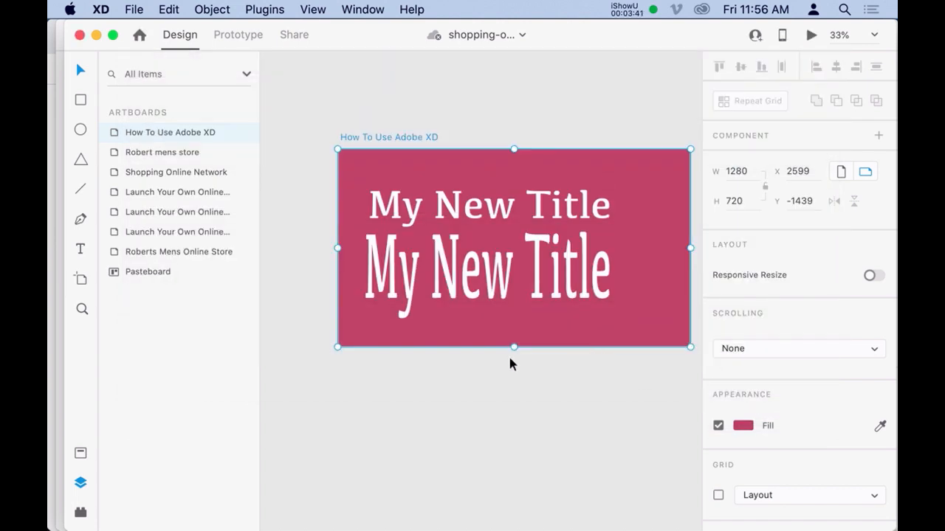
pyautogui.click(501, 374)
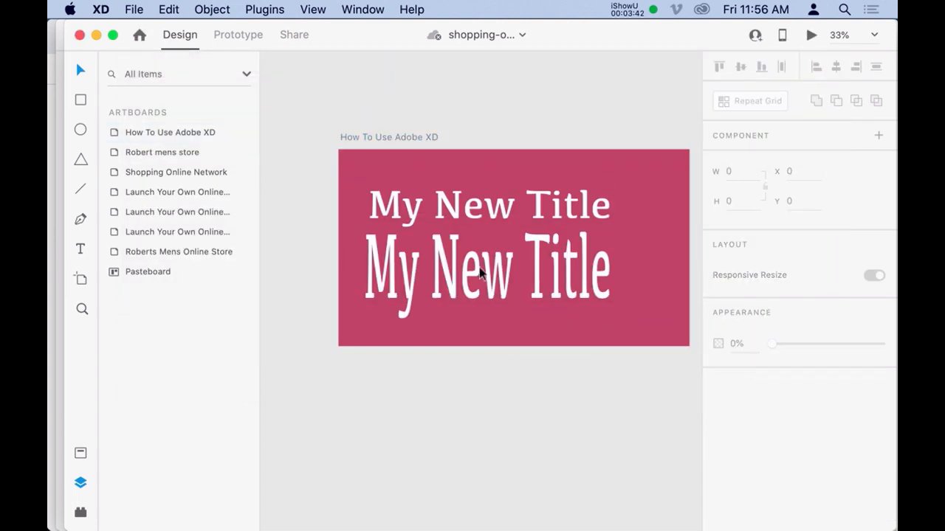
pyautogui.click(265, 10)
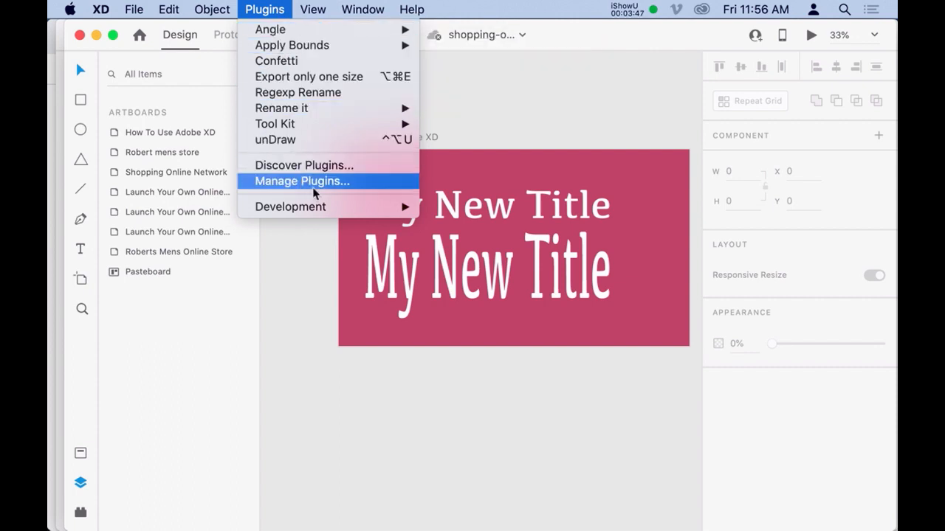
pyautogui.click(502, 138)
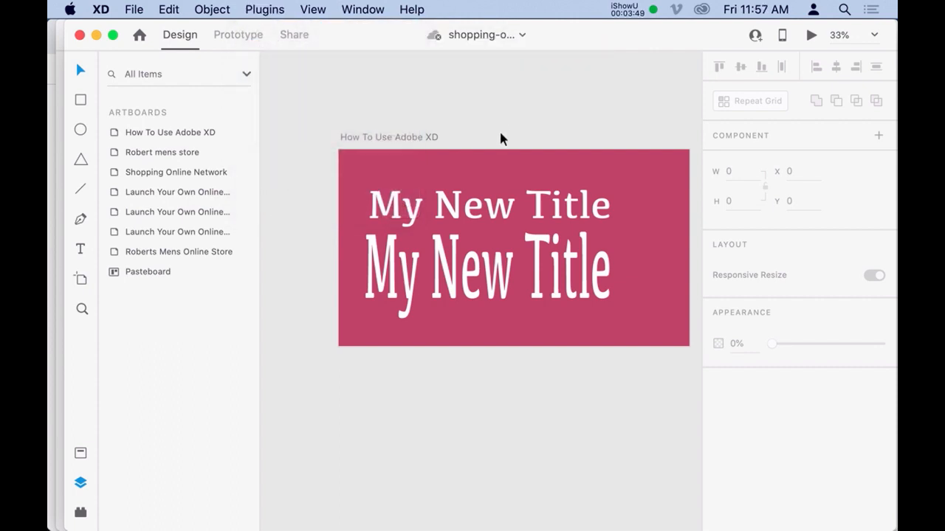
# - Duplicate the How To Use Adobe XD artboard
pyautogui.press('super+minus')
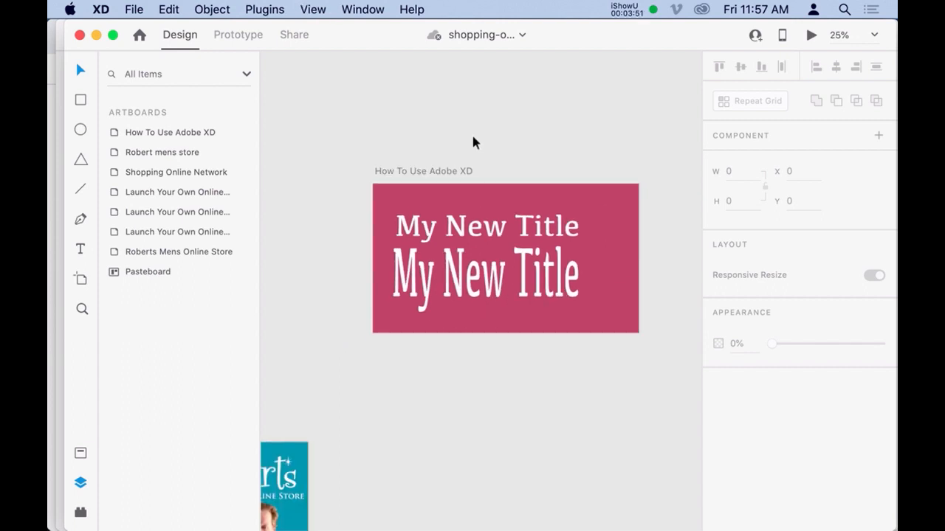
pyautogui.click(443, 172)
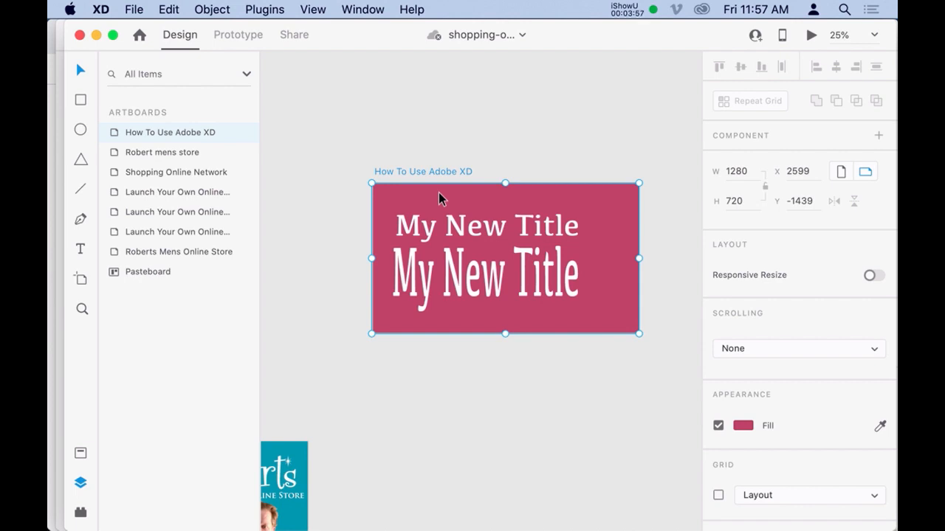
pyautogui.press('super+d')
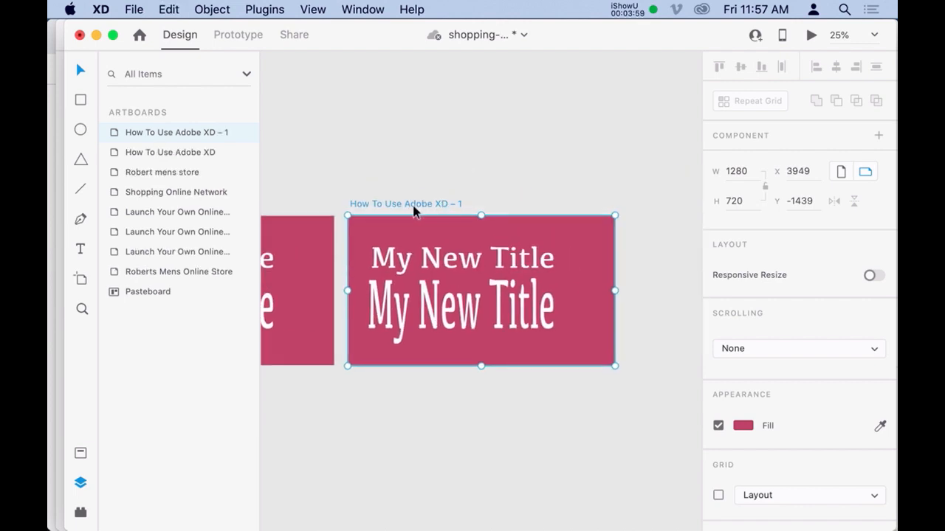
# - Try placing another copy of the duplicated artboard farther up on the canvas, and undo it
pyautogui.moveTo(413, 210); pyautogui.dragTo(468, 140)
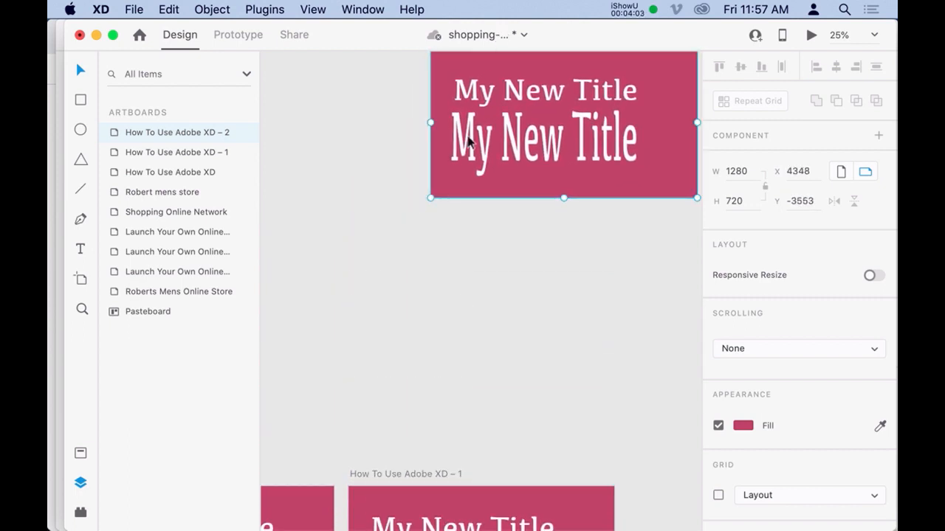
pyautogui.press('super+z')
# - Examine the other artboards on the canvas, including the letters of the SON logo on the Shopping Online Network artboard
pyautogui.press('super+minus')
pyautogui.press('super+minus')
pyautogui.press('super+minus')
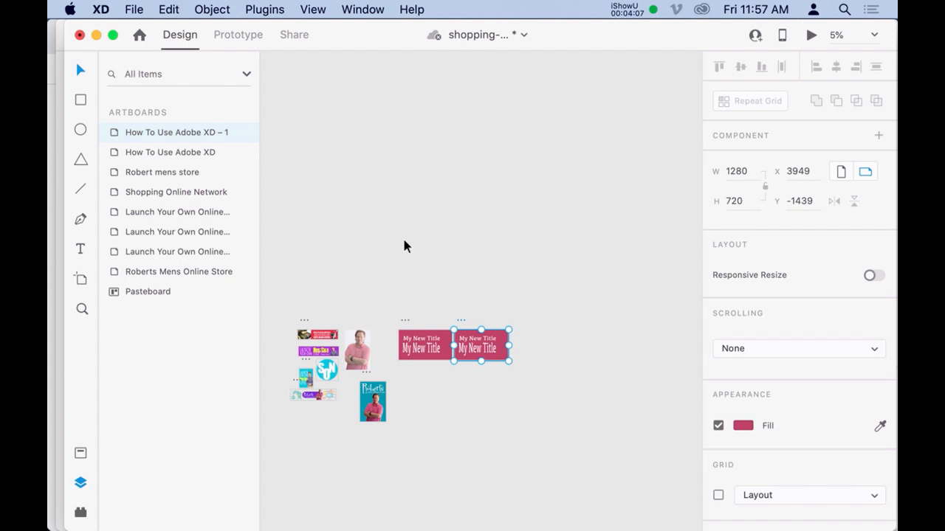
pyautogui.click(413, 285)
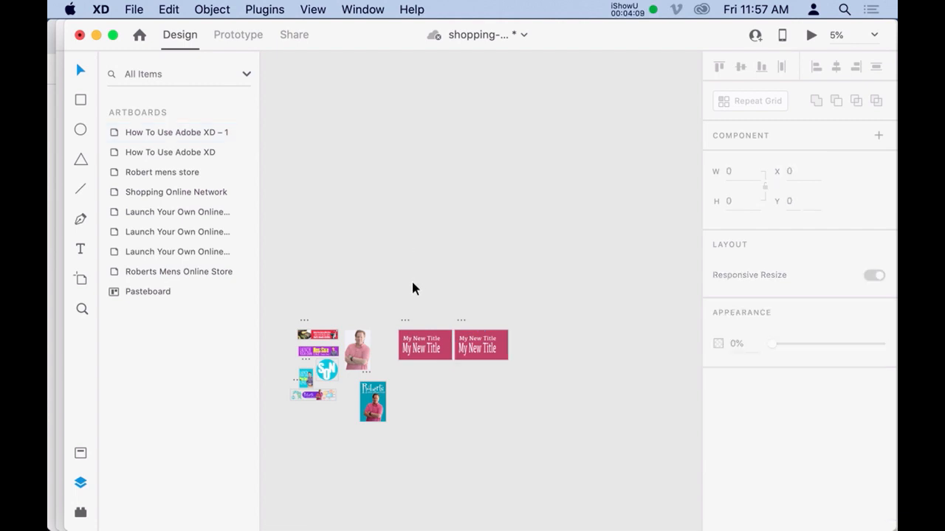
pyautogui.press('super+equal')
pyautogui.press('super+equal')
pyautogui.press('super+equal')
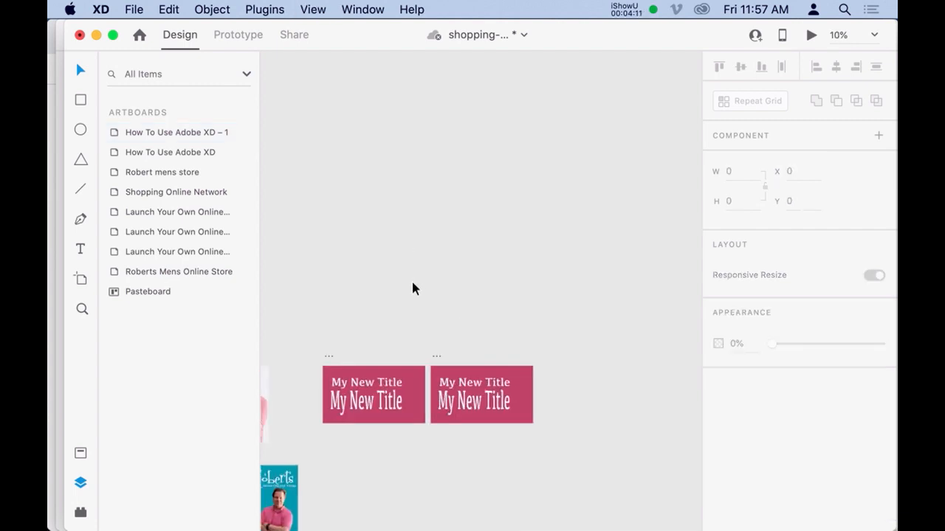
pyautogui.moveTo(391, 305); pyautogui.dragTo(692, 98)
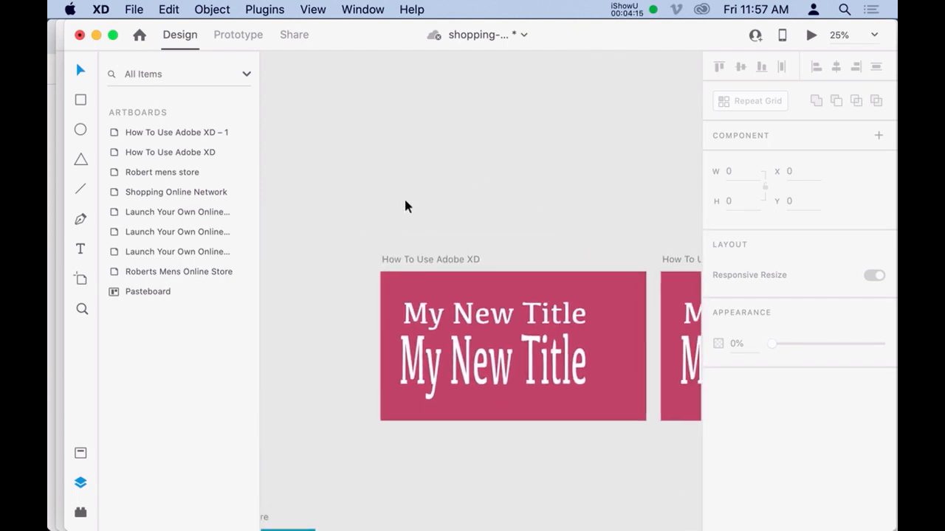
pyautogui.moveTo(348, 228); pyautogui.dragTo(511, 189)
pyautogui.moveTo(462, 326); pyautogui.dragTo(568, 76)
pyautogui.moveTo(392, 209); pyautogui.dragTo(474, 274)
pyautogui.click(386, 213)
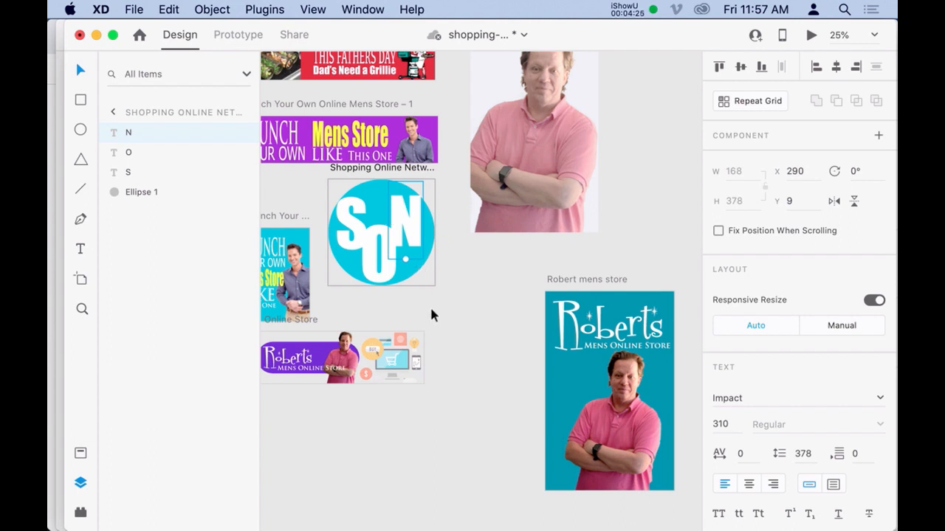
pyautogui.click(452, 319)
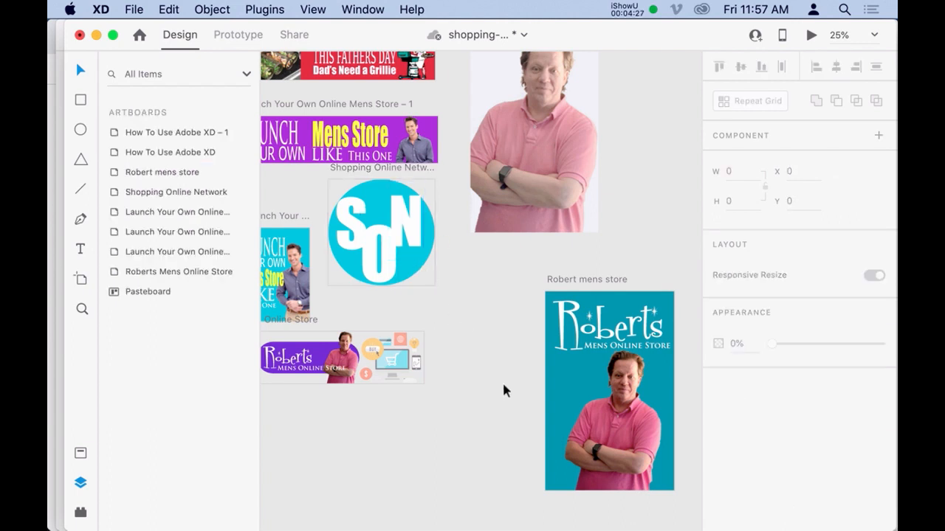
# - Draw a circle on the empty pasteboard below the Roberts banner and set its width and height to 512
pyautogui.click(85, 129)
pyautogui.moveTo(377, 406); pyautogui.dragTo(462, 494)
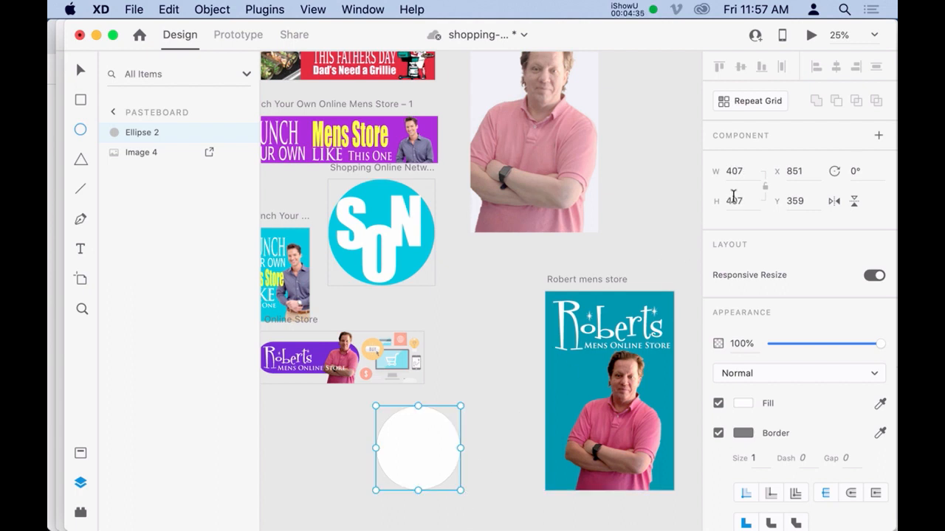
pyautogui.click(735, 171)
pyautogui.write('512')
pyautogui.press('Tab')
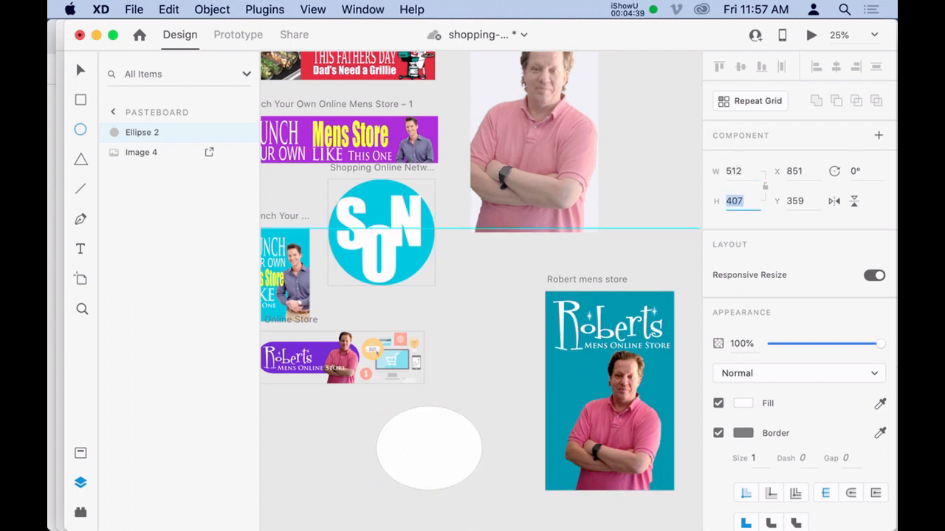
pyautogui.write('512')
pyautogui.press('Return')
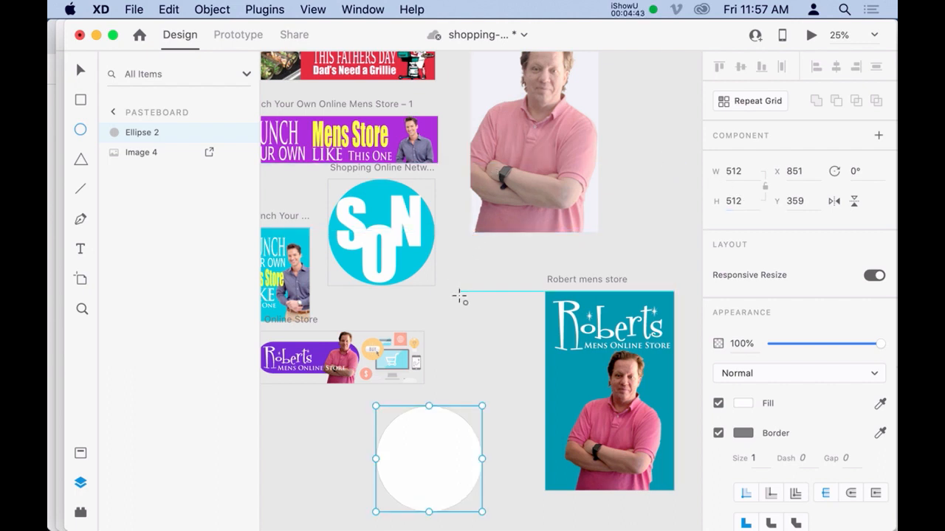
# - Fill the new circle with the purple sampled from the Roberts banner
pyautogui.press('i')
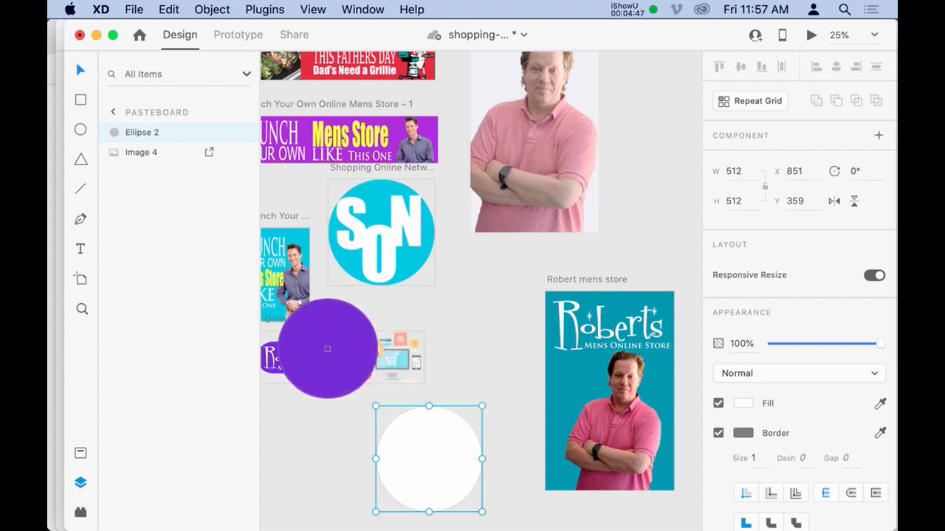
pyautogui.click(323, 342)
pyautogui.click(474, 347)
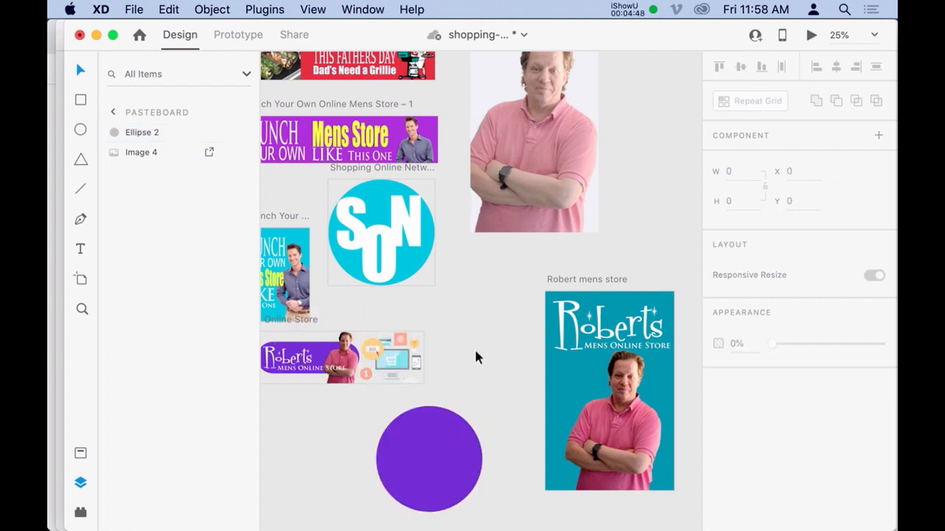
# - Copy the letter O from the SON logo onto the purple circle
pyautogui.click(398, 270)
pyautogui.moveTo(392, 269); pyautogui.dragTo(437, 462)
pyautogui.click(347, 410)
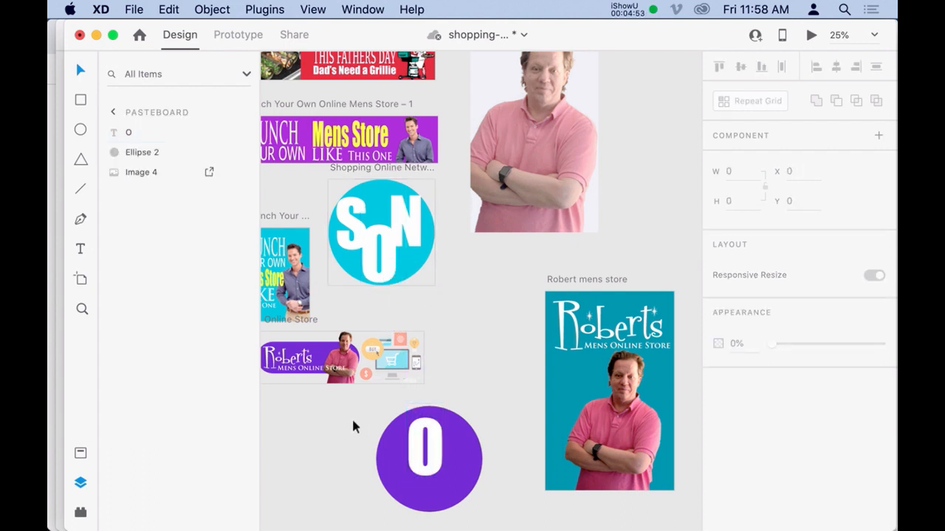
pyautogui.moveTo(347, 410); pyautogui.dragTo(515, 526)
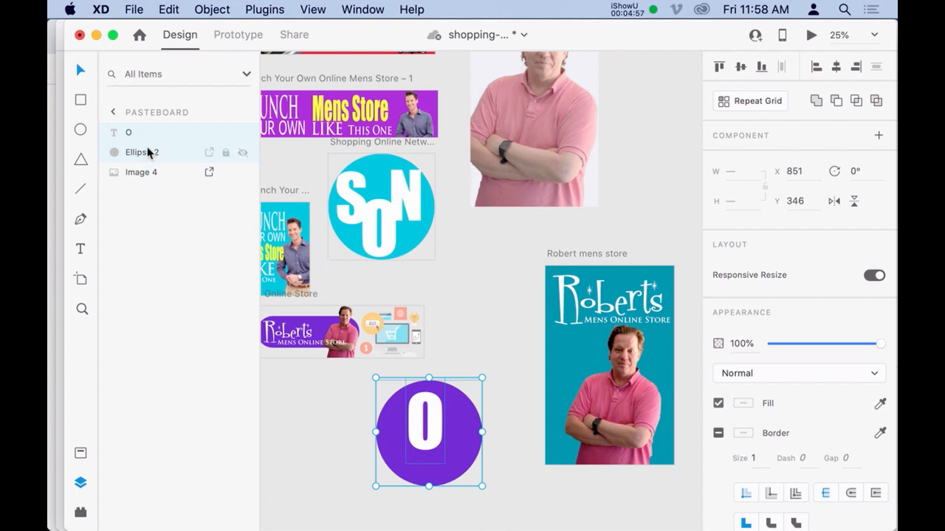
pyautogui.moveTo(361, 391); pyautogui.dragTo(449, 439)
pyautogui.moveTo(476, 349); pyautogui.dragTo(416, 439)
pyautogui.click(502, 430)
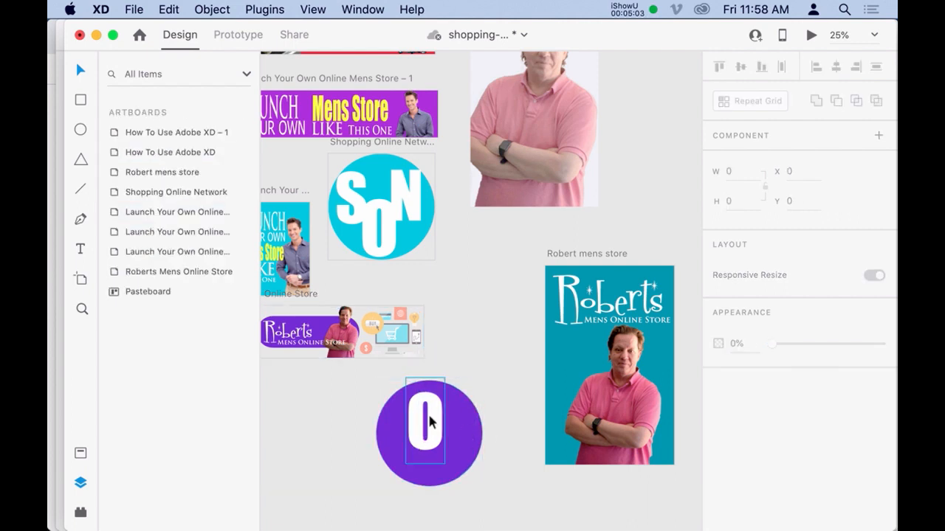
# - Group the letter O with the purple circle on the pasteboard and name the group my site icon
pyautogui.click(431, 418)
pyautogui.keyDown('shift'); pyautogui.click(468, 428); pyautogui.keyUp('shift')
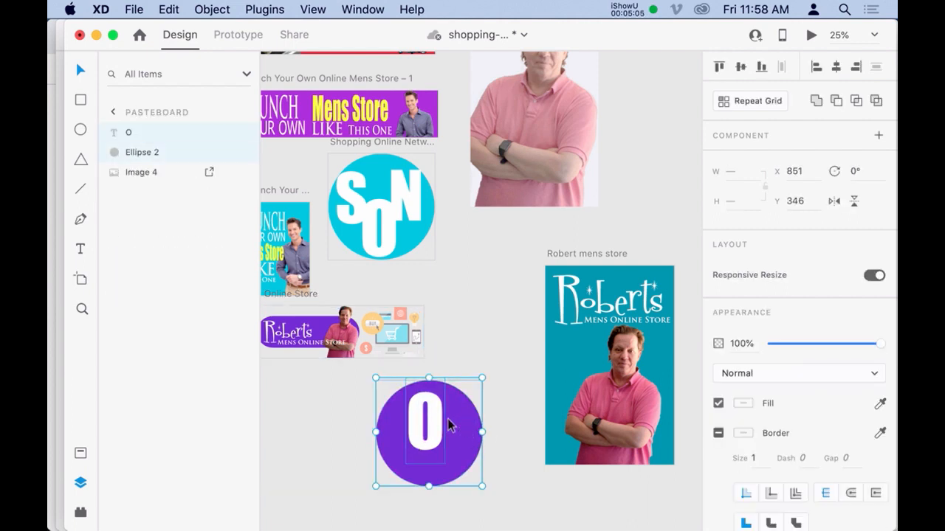
pyautogui.press('super+g')
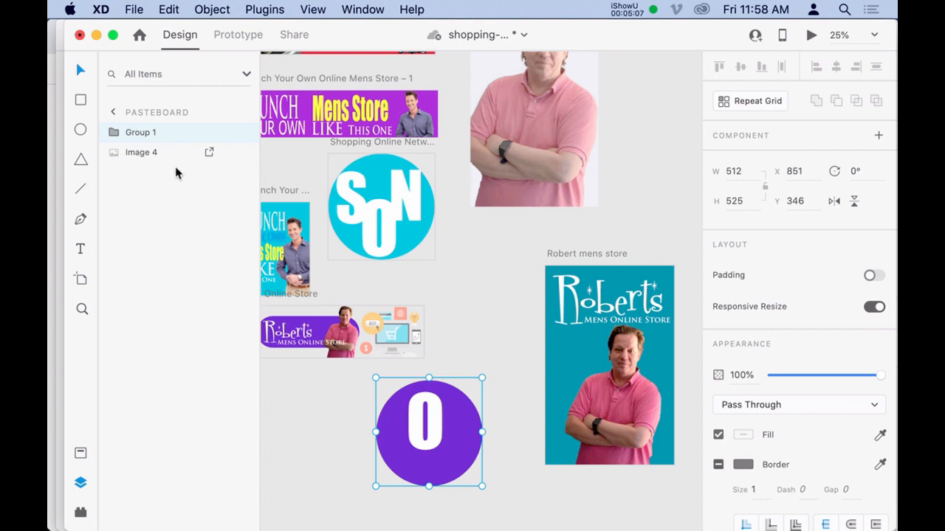
pyautogui.doubleClick(160, 134)
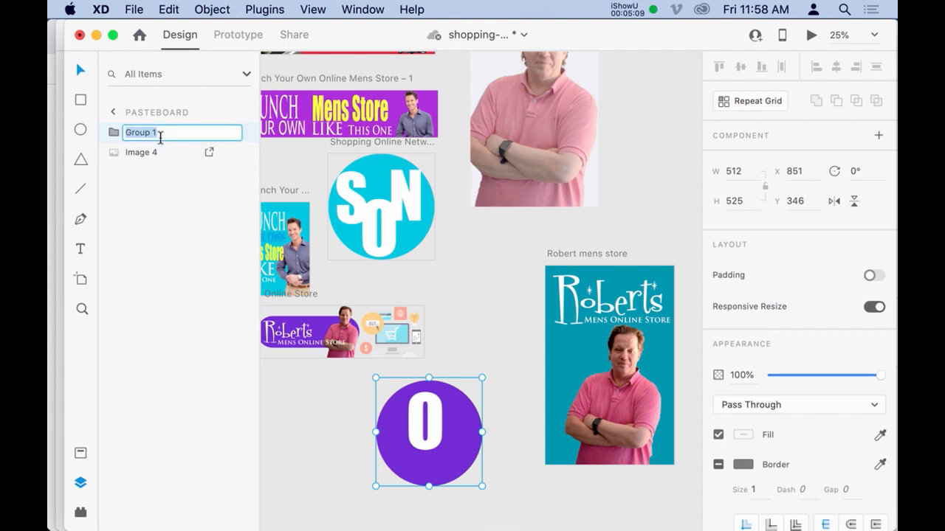
pyautogui.write('my site m')
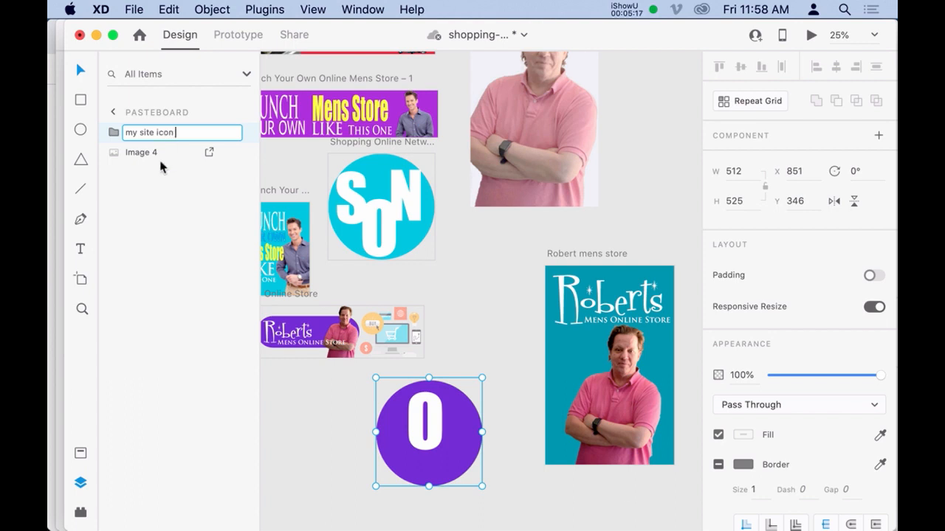
# - Inspect the export settings for the my site icon group and close them without exporting
pyautogui.press('super+s')
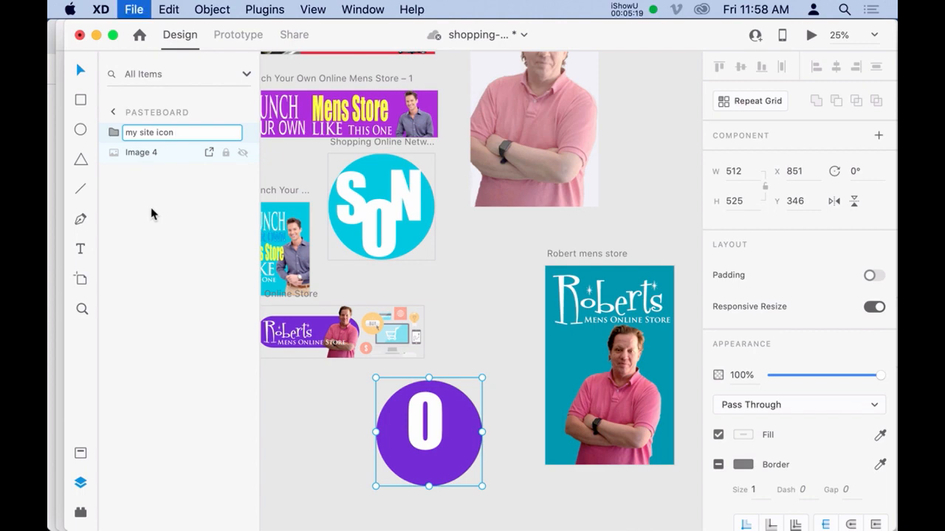
pyautogui.click(709, 406)
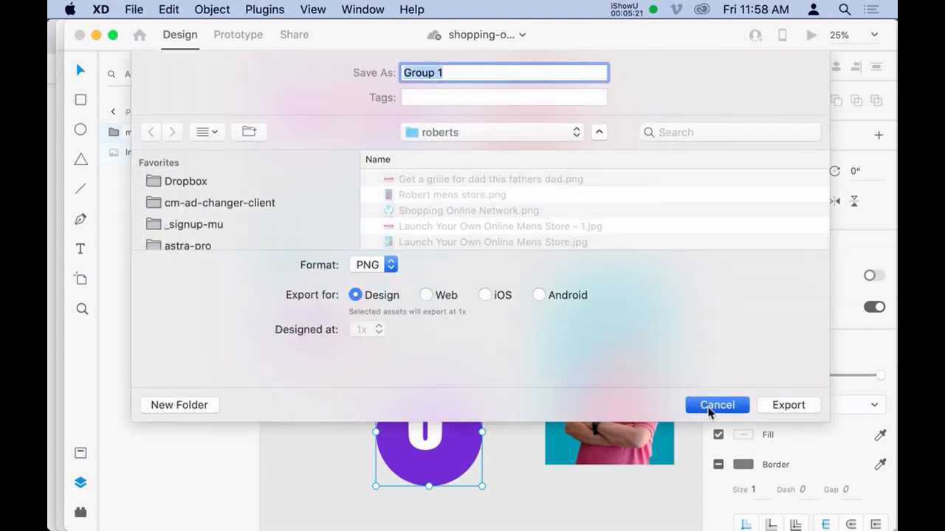
pyautogui.click(343, 388)
pyautogui.click(413, 418)
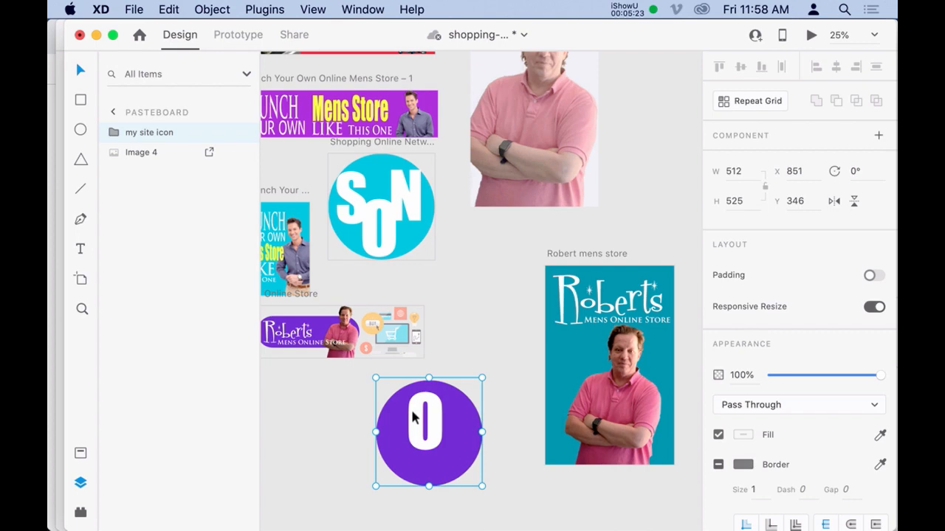
pyautogui.press('super+e')
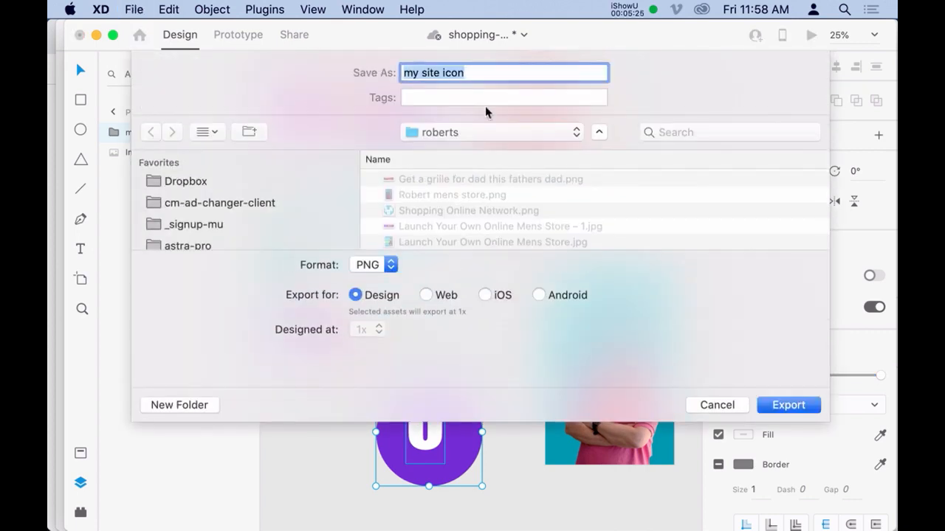
pyautogui.click(710, 407)
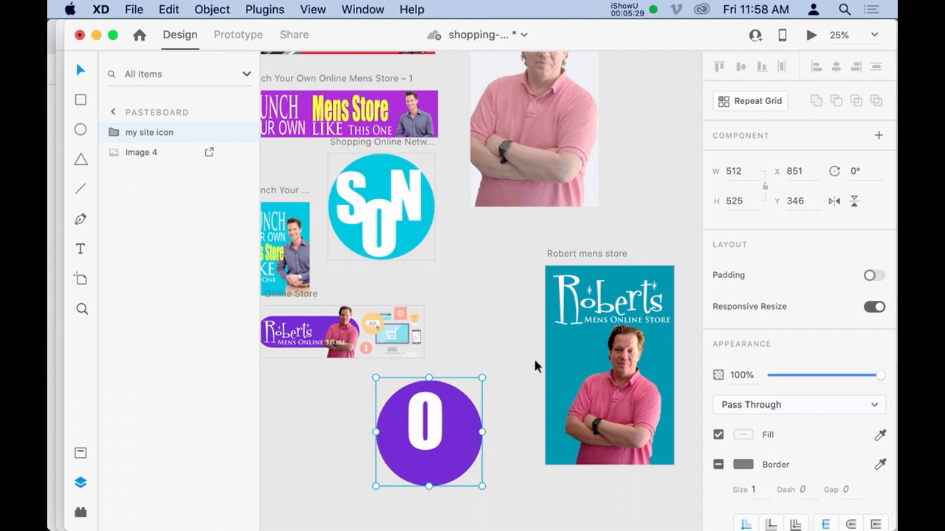